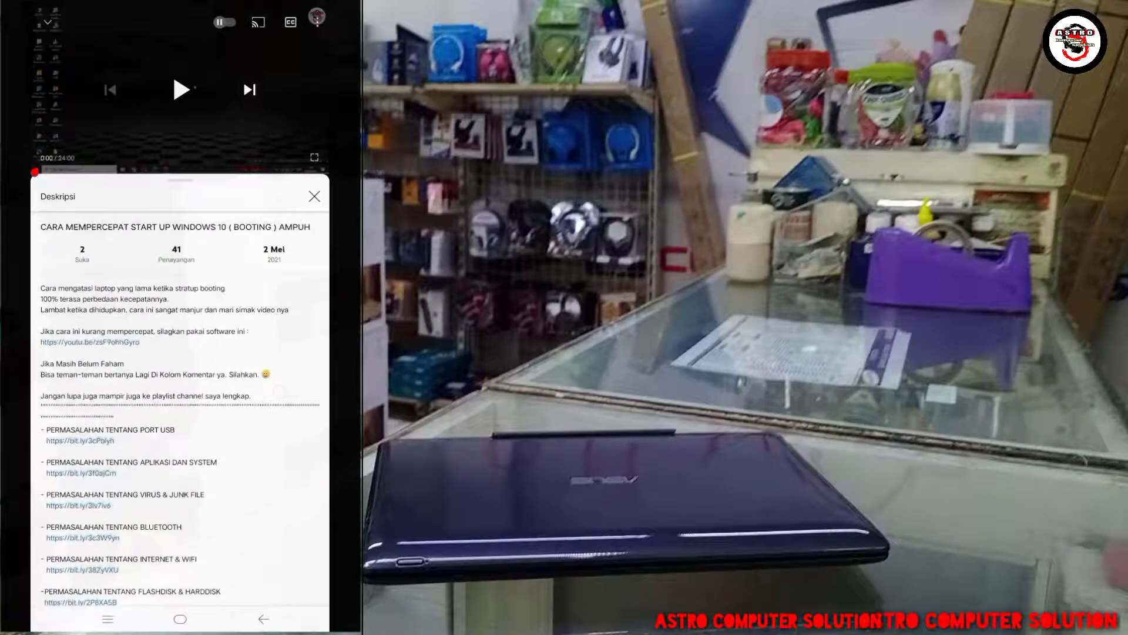
Look through the troubleshooting playlist links in the video's description
scroll(282, 376, down, 1)
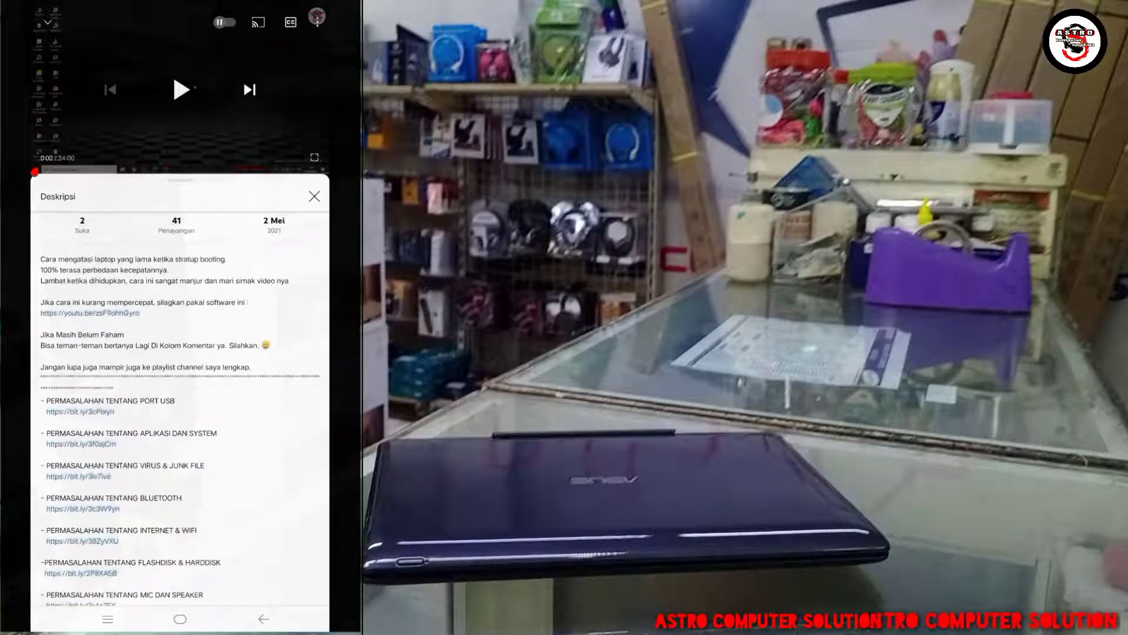
scroll(180, 406, up, 1)
scroll(300, 257, down, 2)
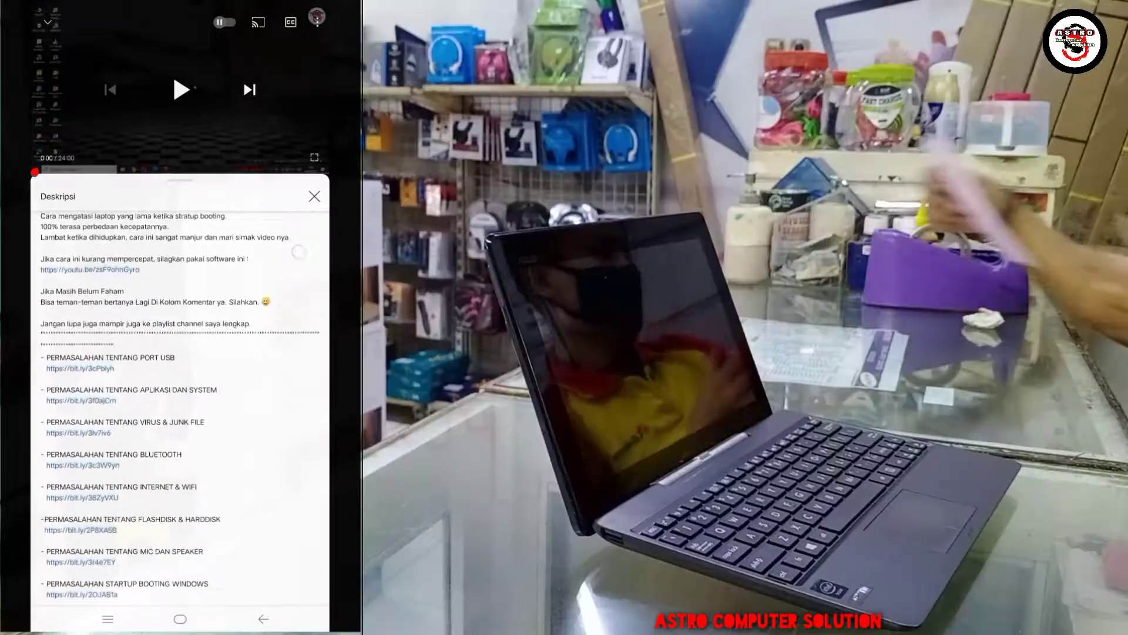
scroll(299, 258, up, 1)
scroll(286, 330, down, 2)
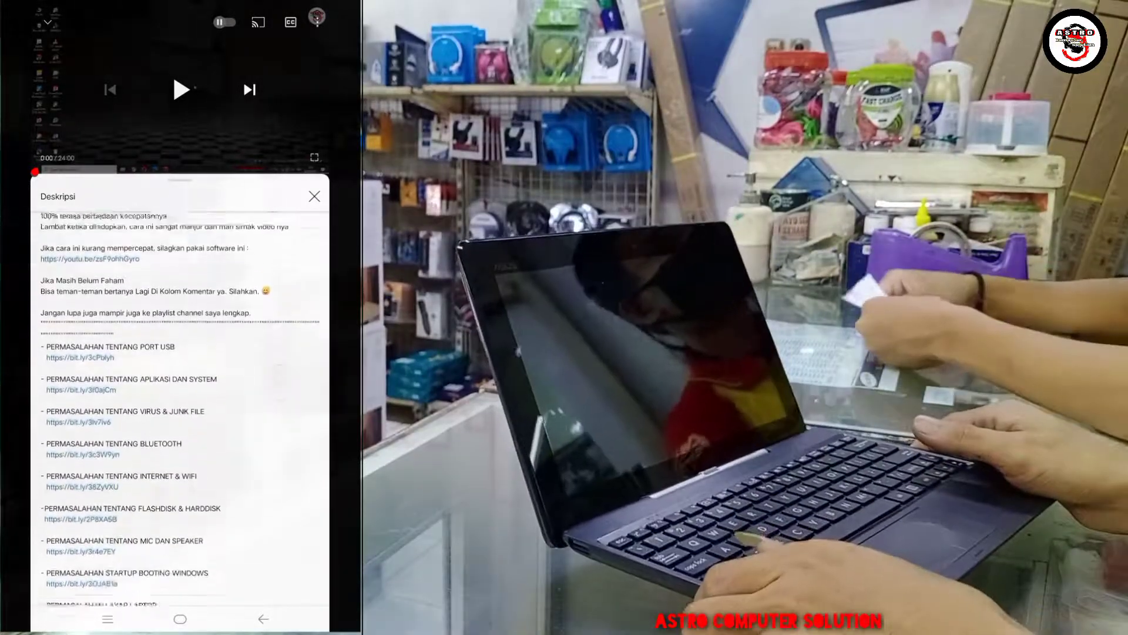
scroll(287, 330, down, 6)
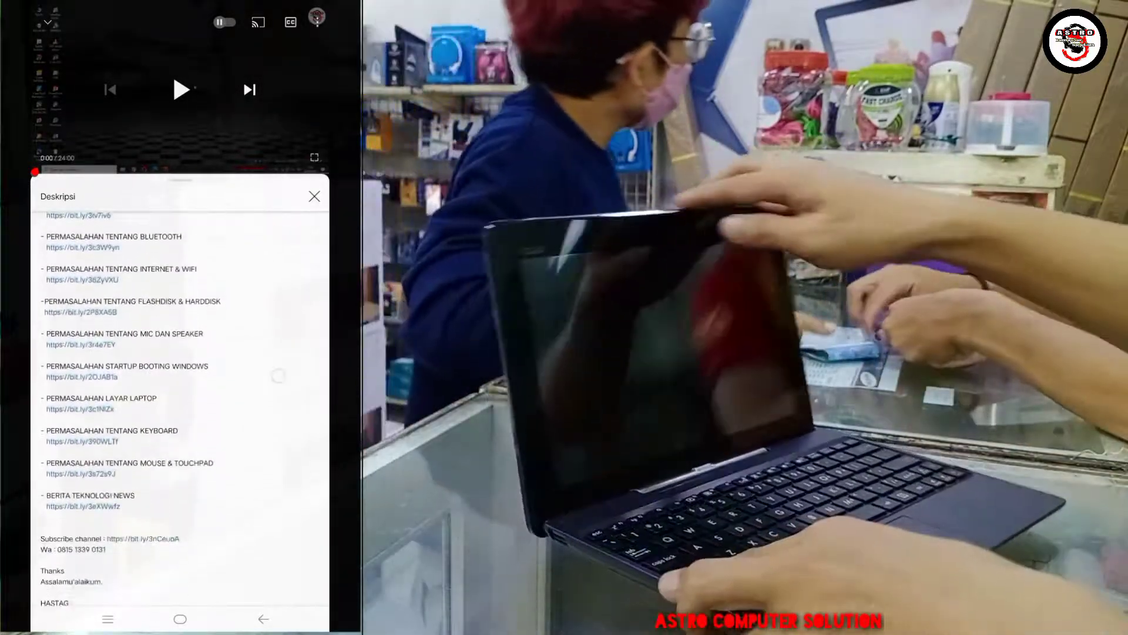
scroll(292, 306, down, 2)
scroll(292, 306, up, 6)
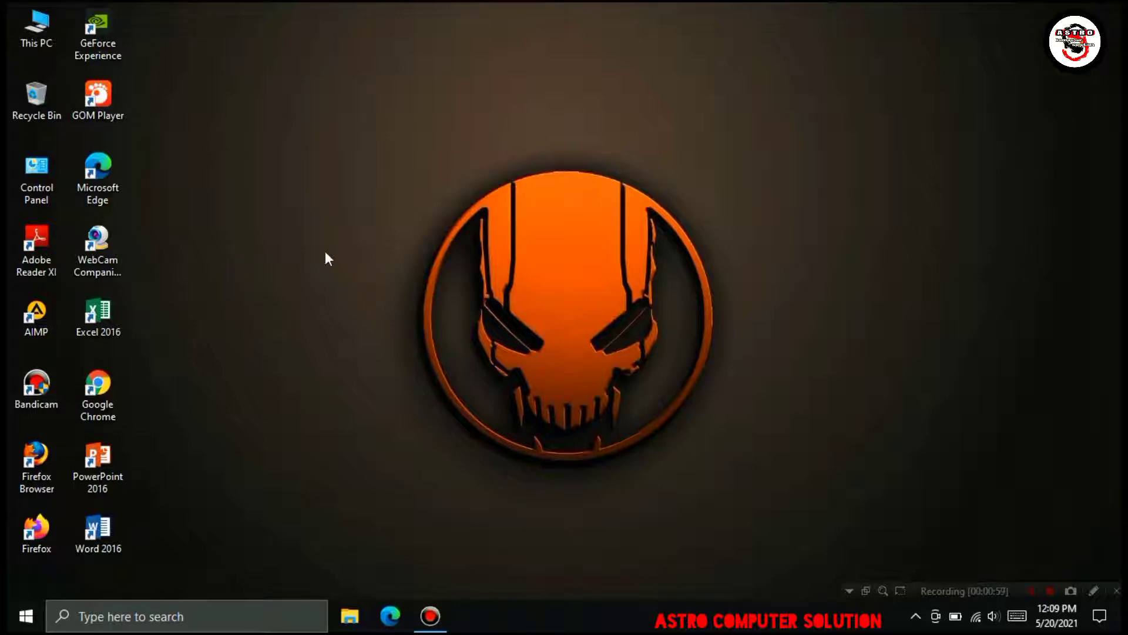
Refresh the desktop and open Windows Mobility Center by searching the system for "mobil"
right_click(309, 312)
click(360, 361)
click(219, 614)
text(mobil)
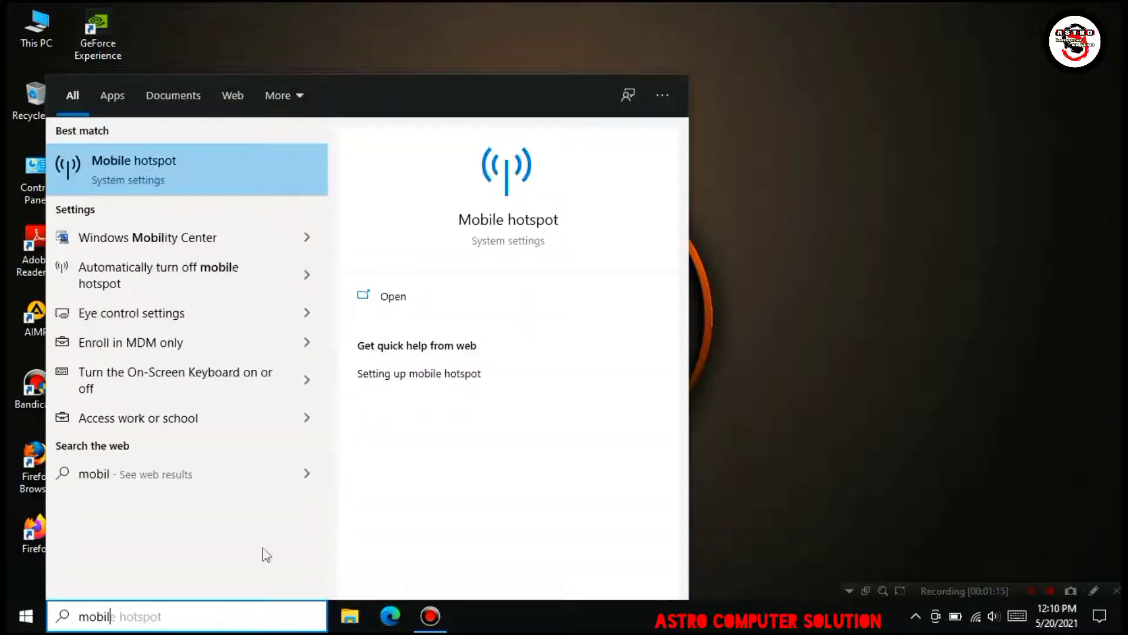
click(193, 234)
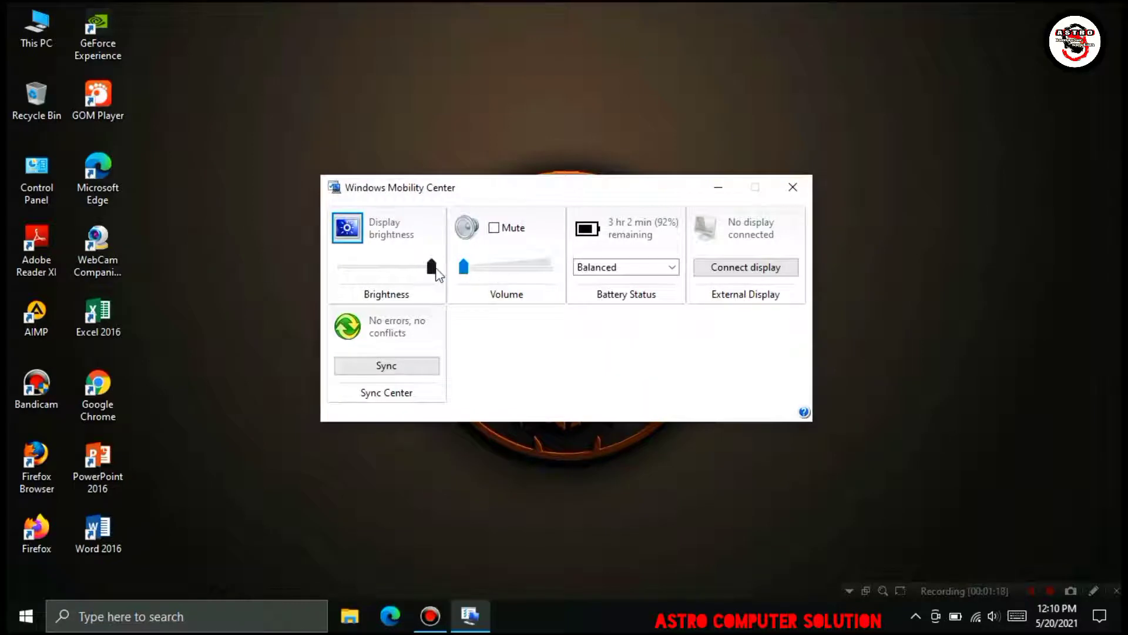
Lower the display brightness to its minimum, raise it slightly, and close Windows Mobility Center
drag(435, 271, 344, 273)
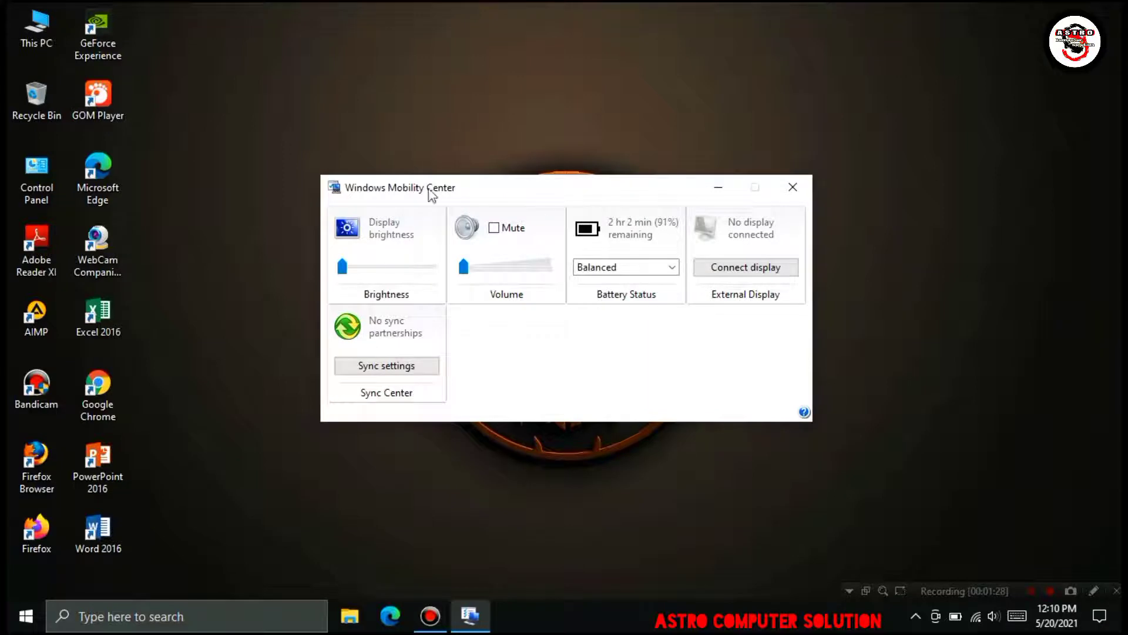
mouse_move(346, 273)
mouse_down()
mouse_move(398, 279)
mouse_move(343, 284)
mouse_move(410, 284)
mouse_move(352, 273)
mouse_up()
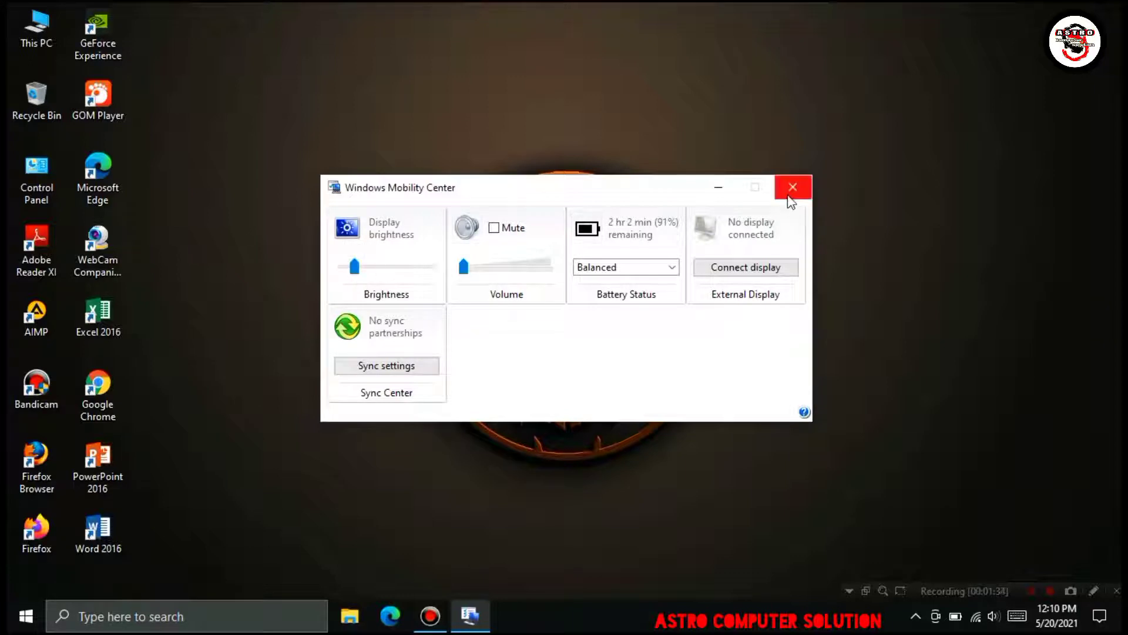
click(793, 187)
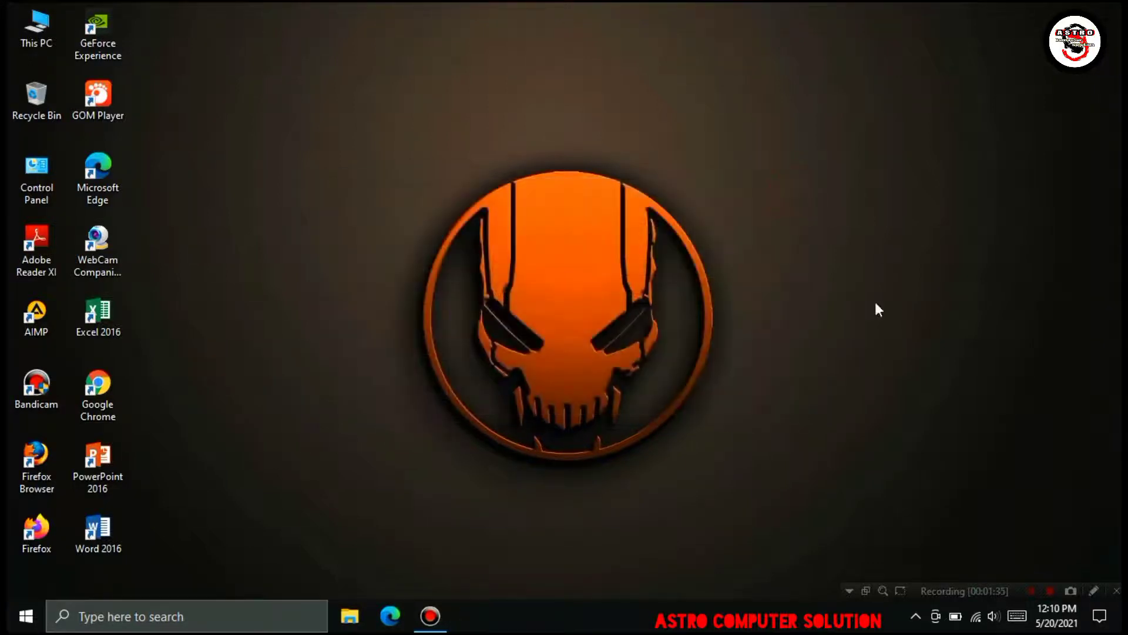
Try the battery power mode at Best battery life and return it to Best performance
click(955, 617)
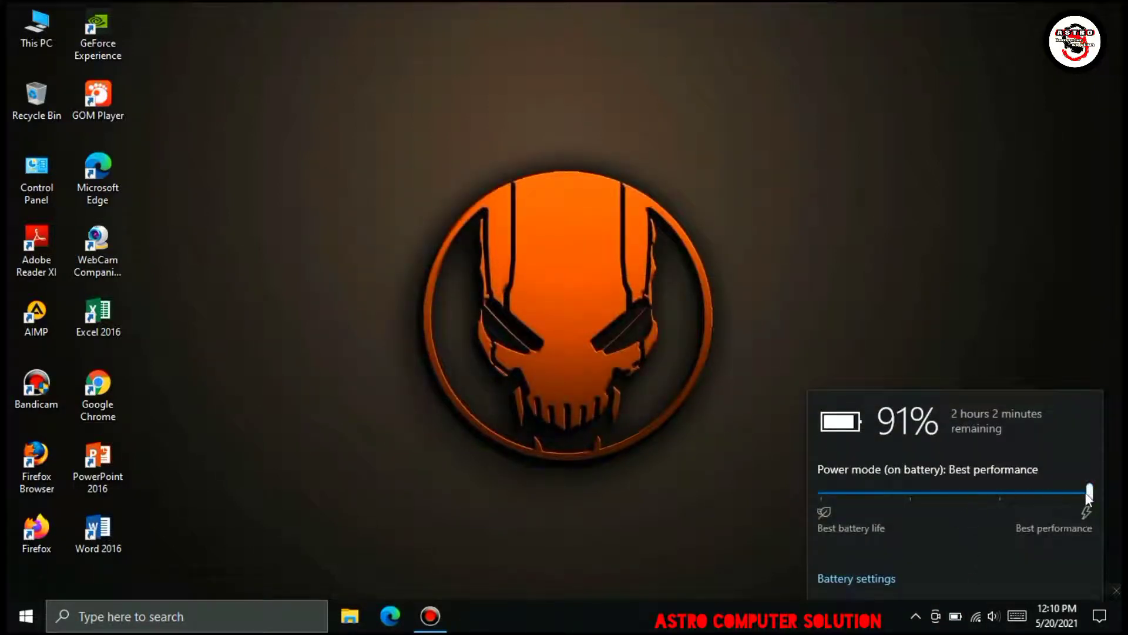
drag(1088, 497, 792, 492)
drag(869, 504, 1088, 495)
click(889, 325)
right_click(702, 334)
click(759, 380)
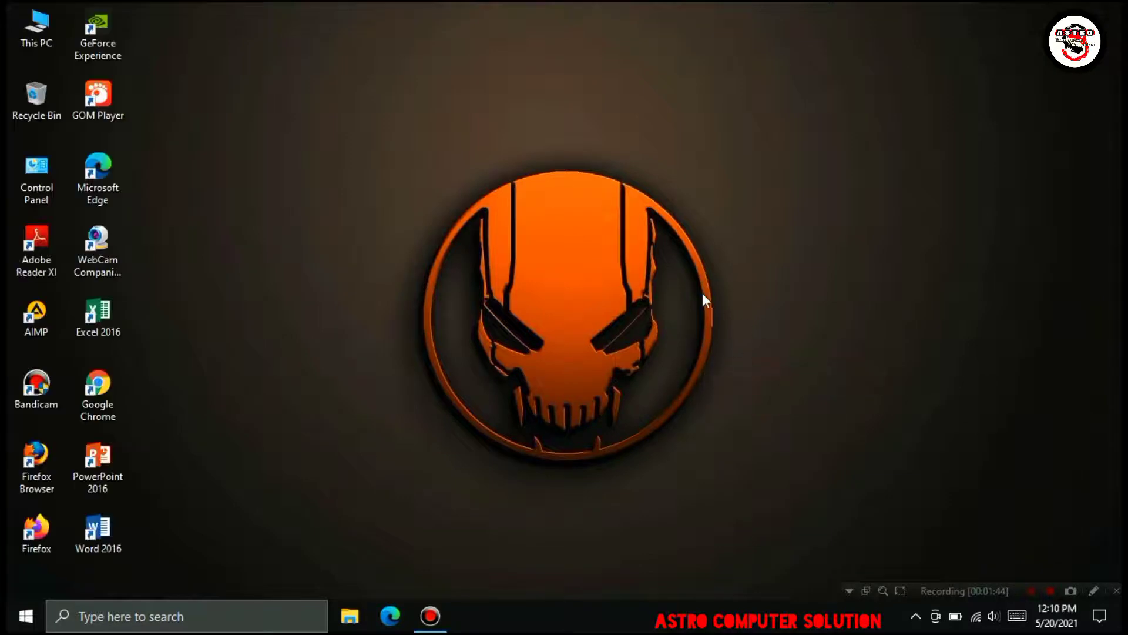
right_click(768, 403)
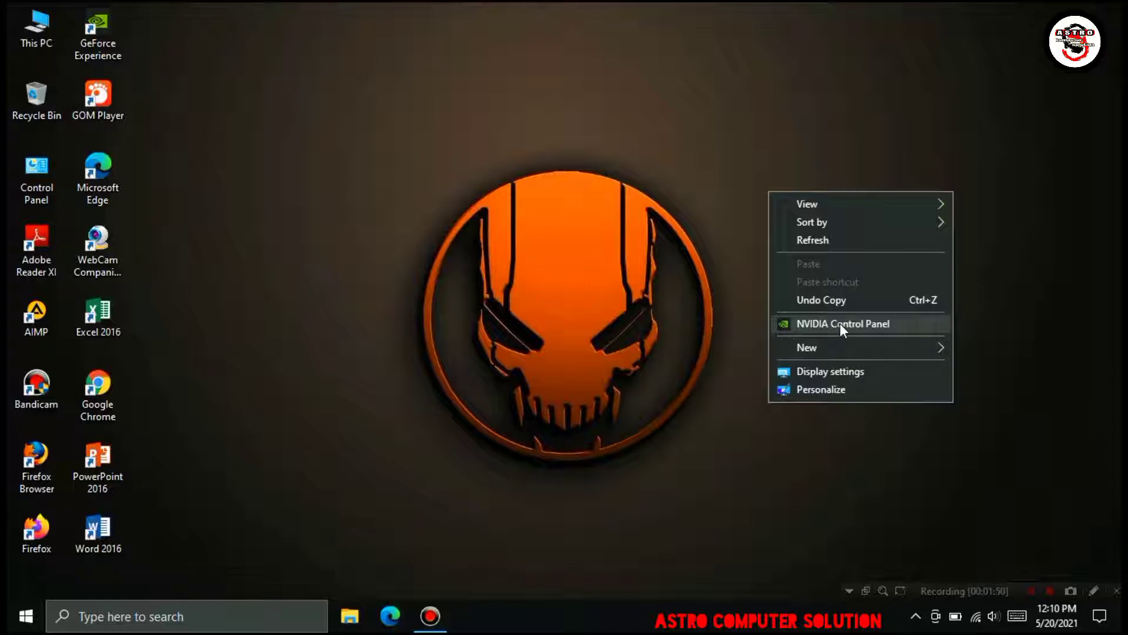
right_click(687, 231)
click(718, 277)
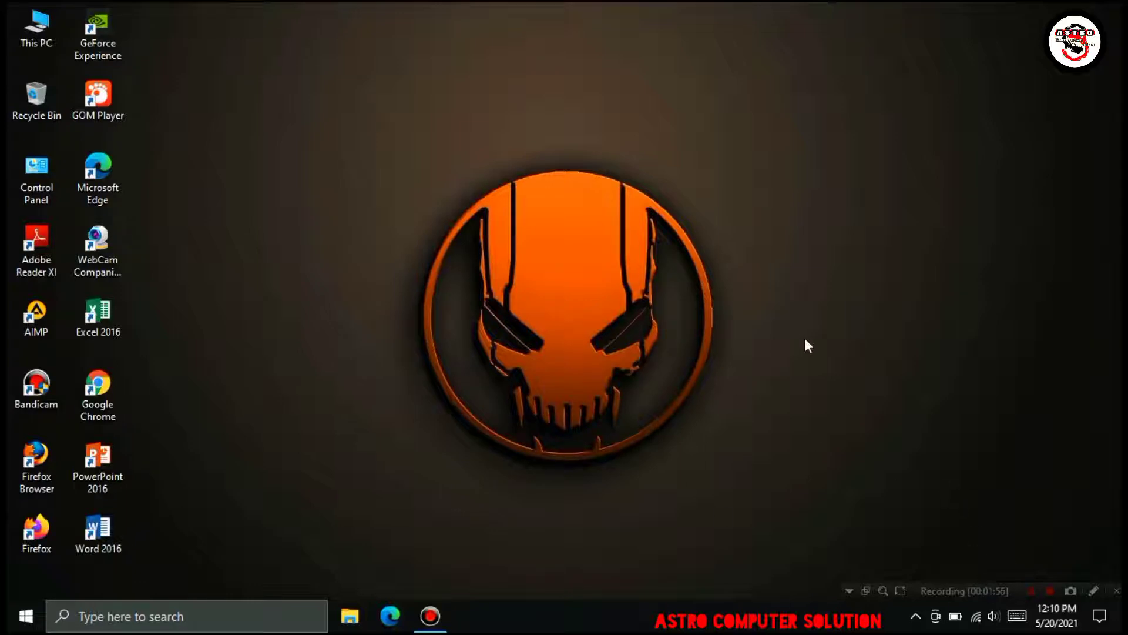
Check the Wi-Fi connection and search the web for "3dp chip download" in Microsoft Edge
click(976, 616)
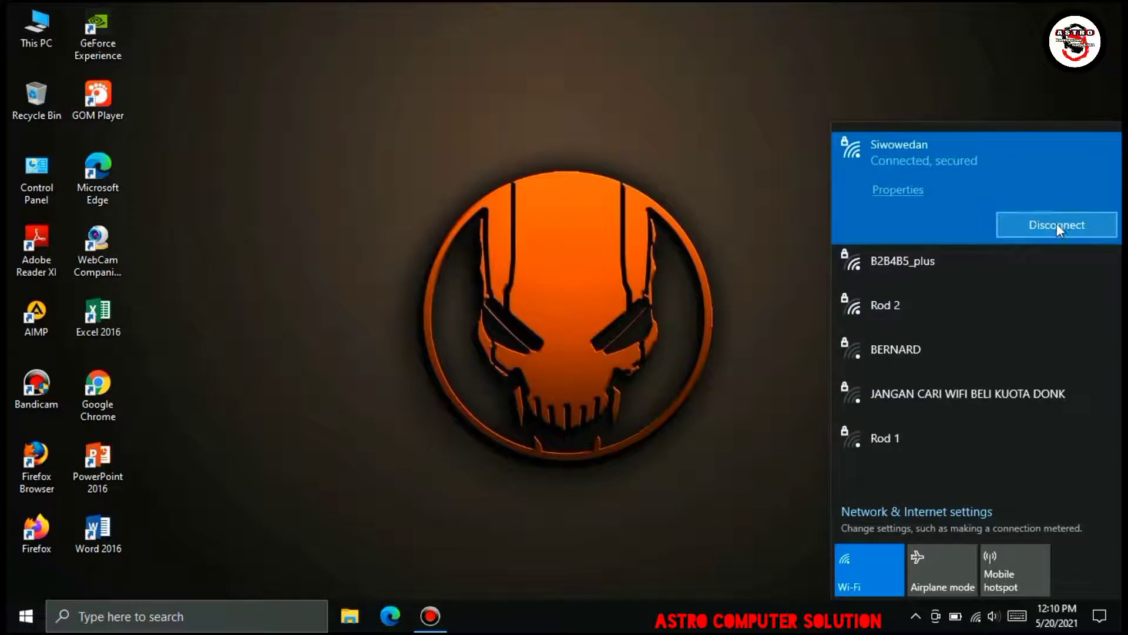
click(698, 286)
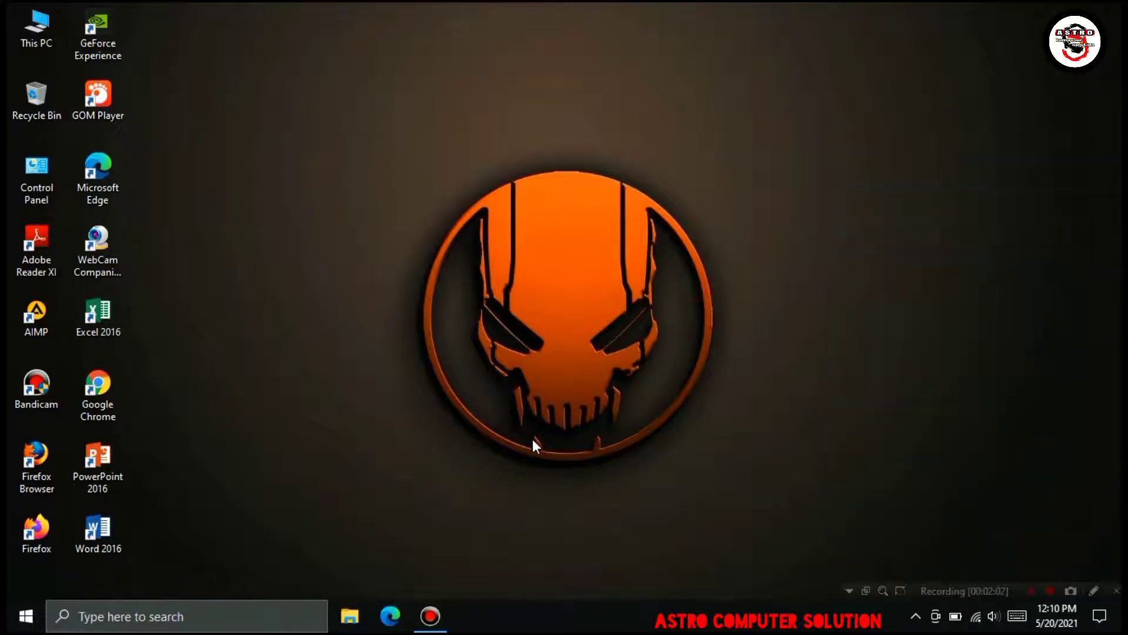
double_click(108, 175)
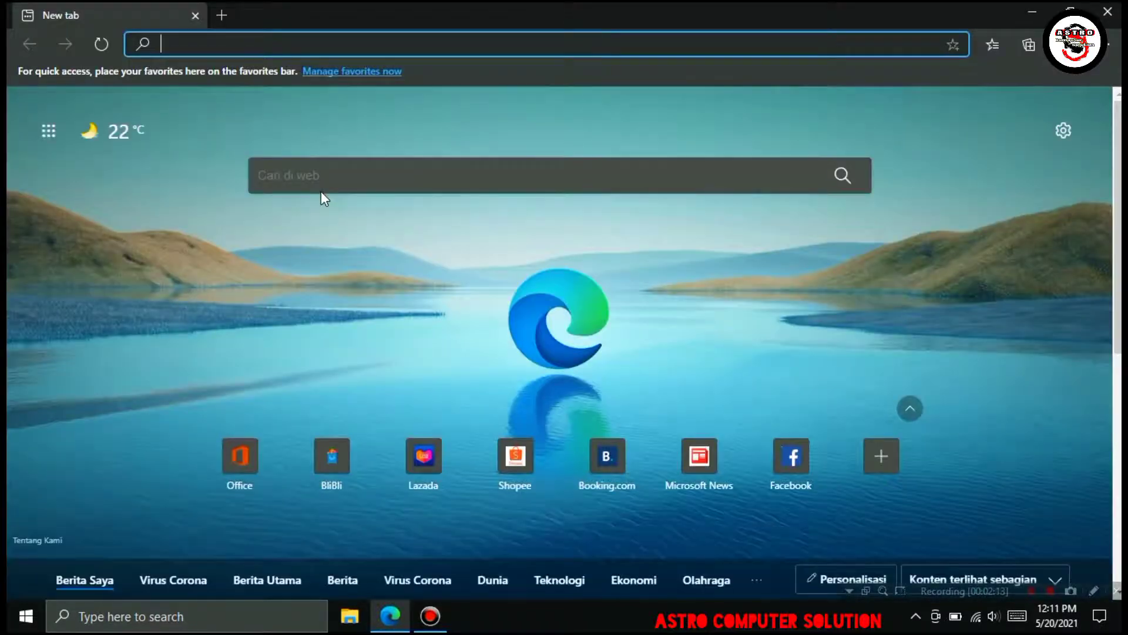
text(3DP)
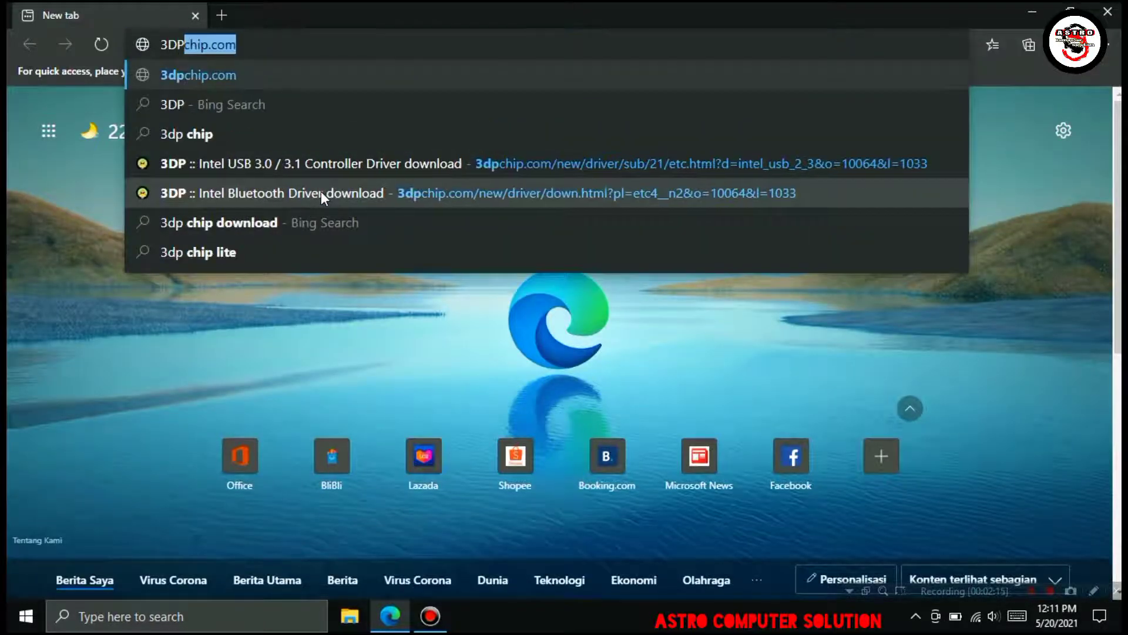
text(CHI[)
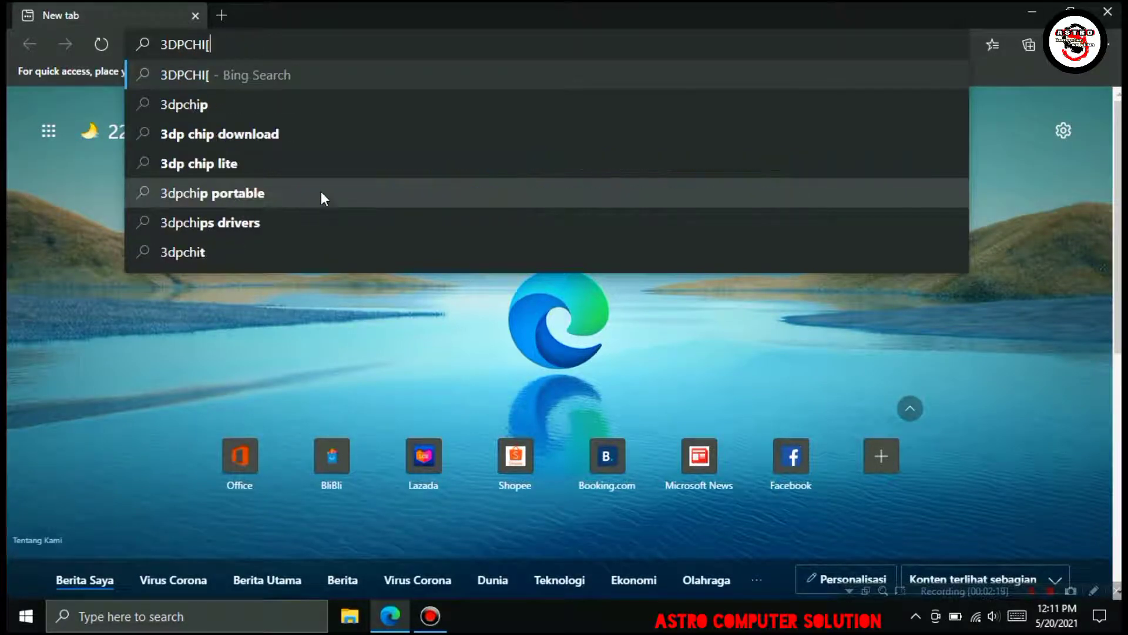
click(233, 134)
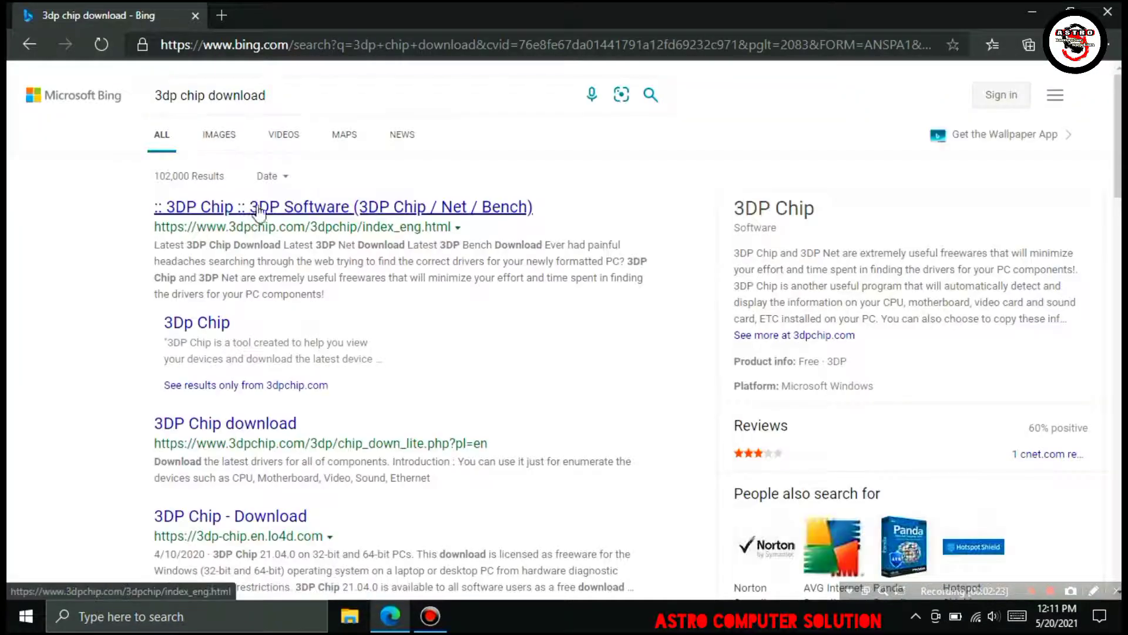
Download the latest version of 3DP Chip from the 3dpchip.com site and close the browser
click(303, 207)
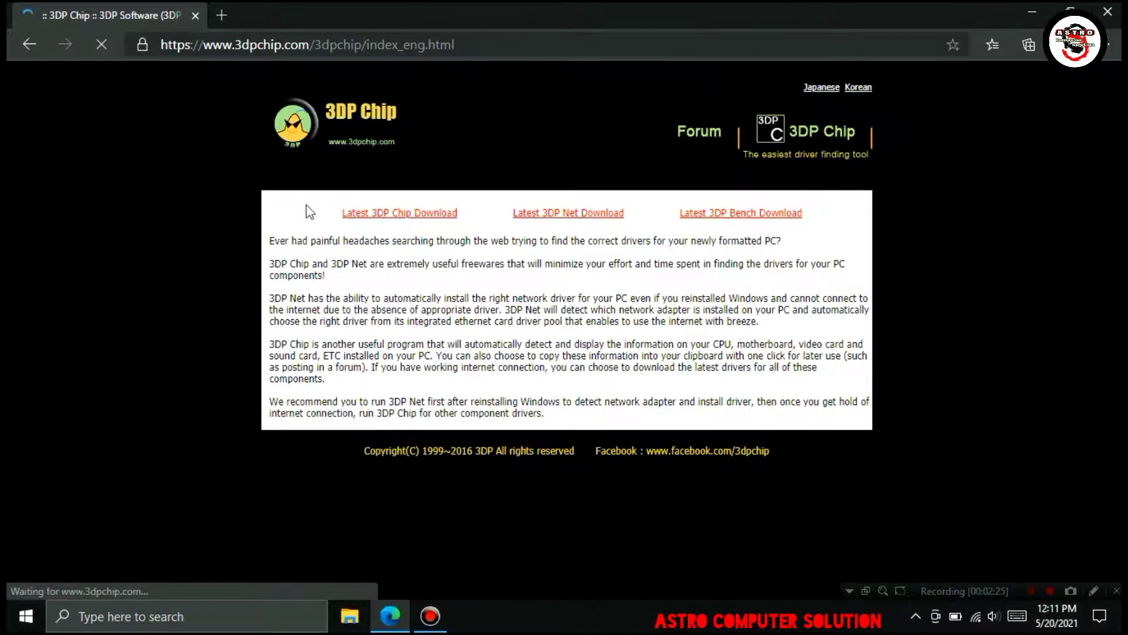
click(391, 217)
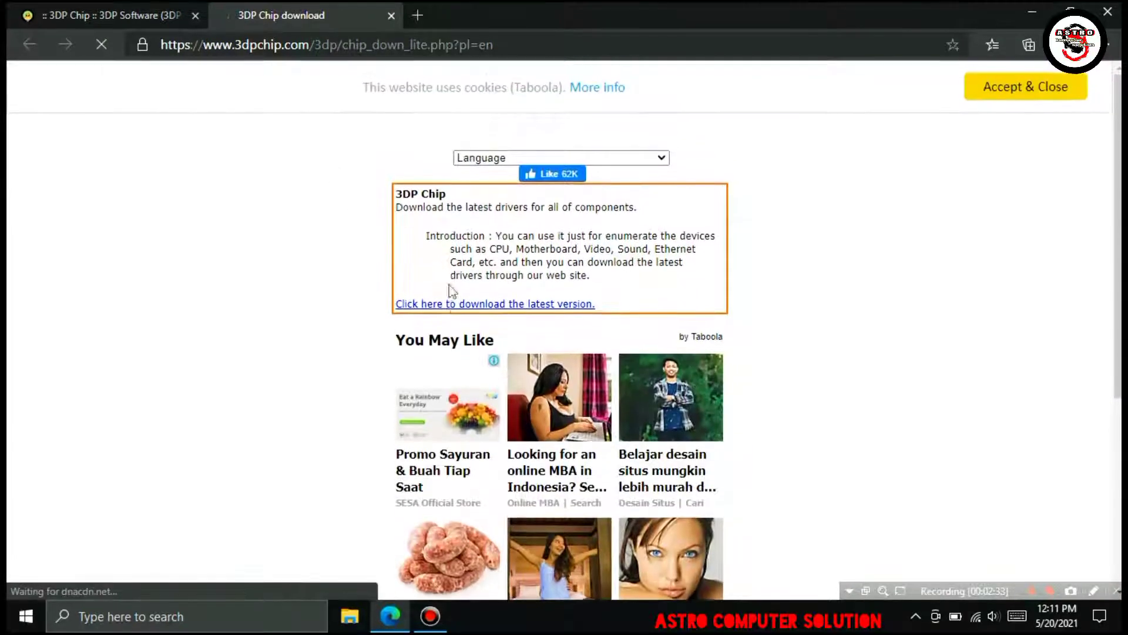
click(481, 305)
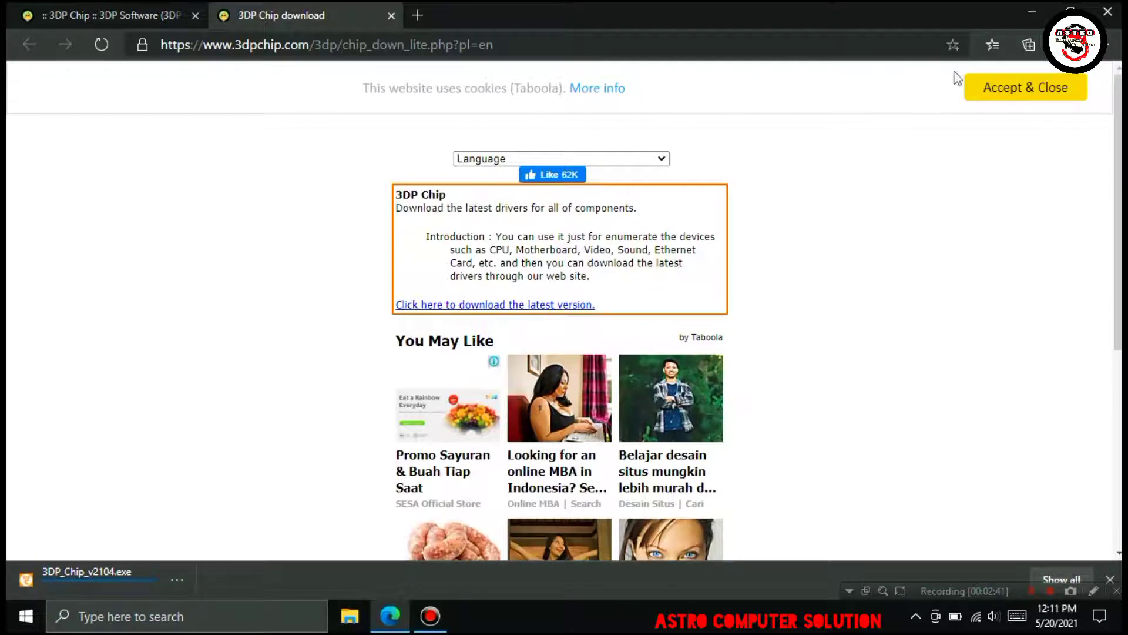
click(1108, 11)
Refresh the desktop and run 3DP_Chip_v2104.exe from the Downloads folder
right_click(488, 216)
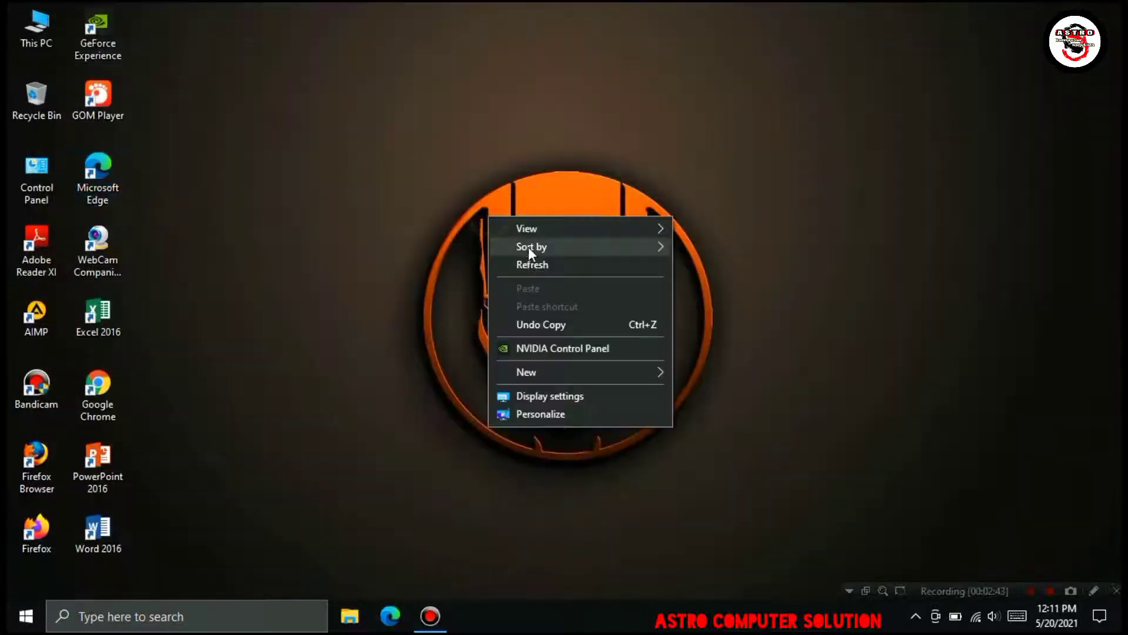
click(532, 265)
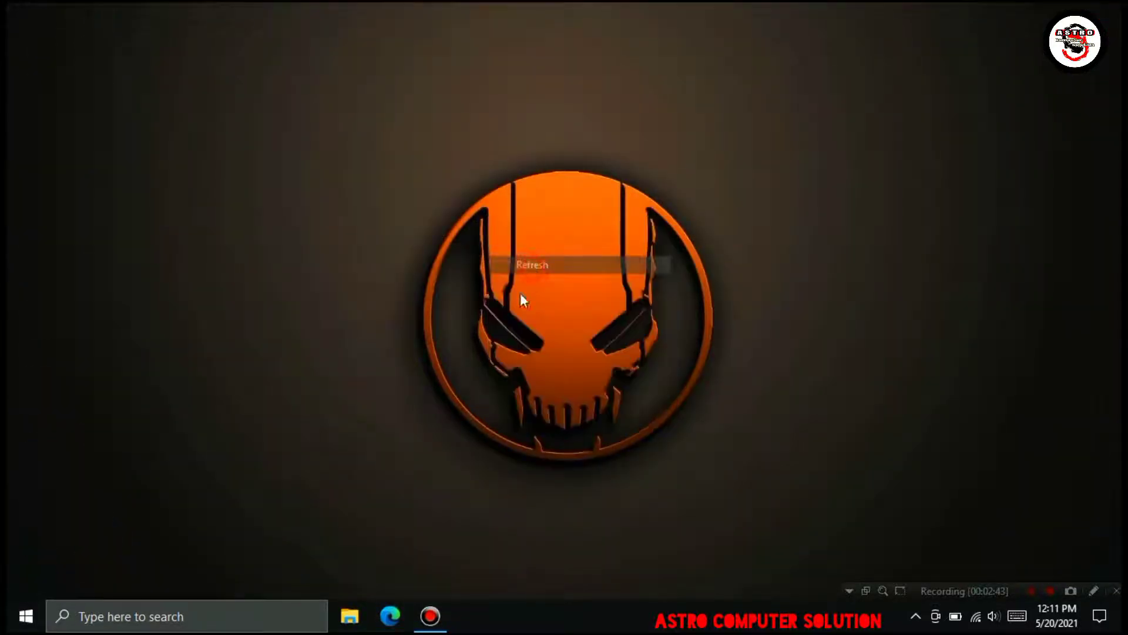
click(352, 622)
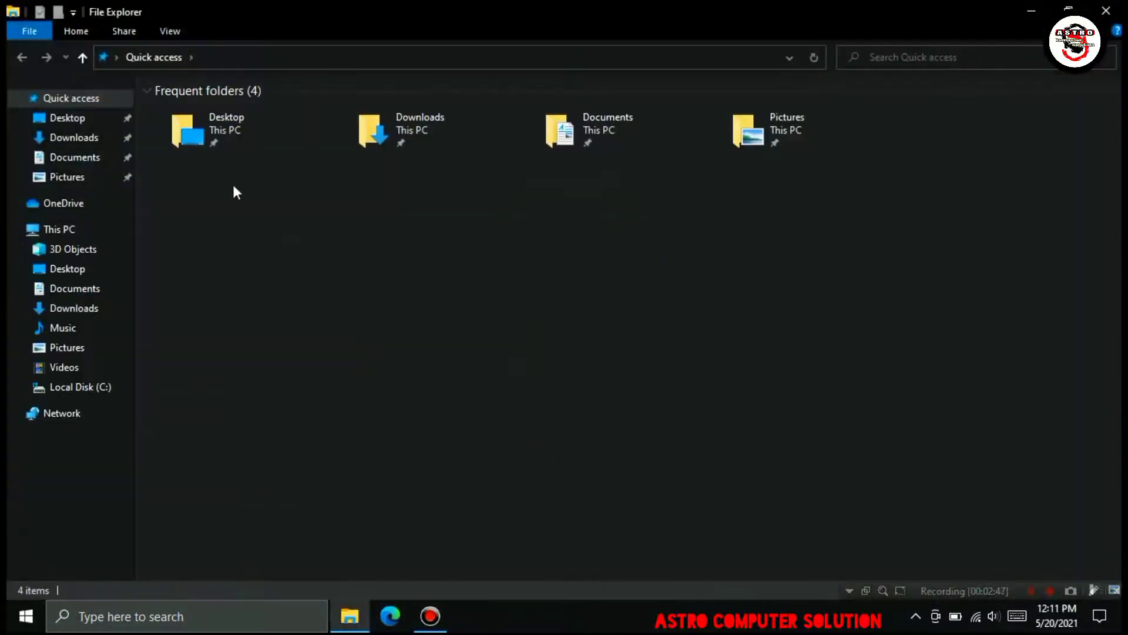
click(100, 141)
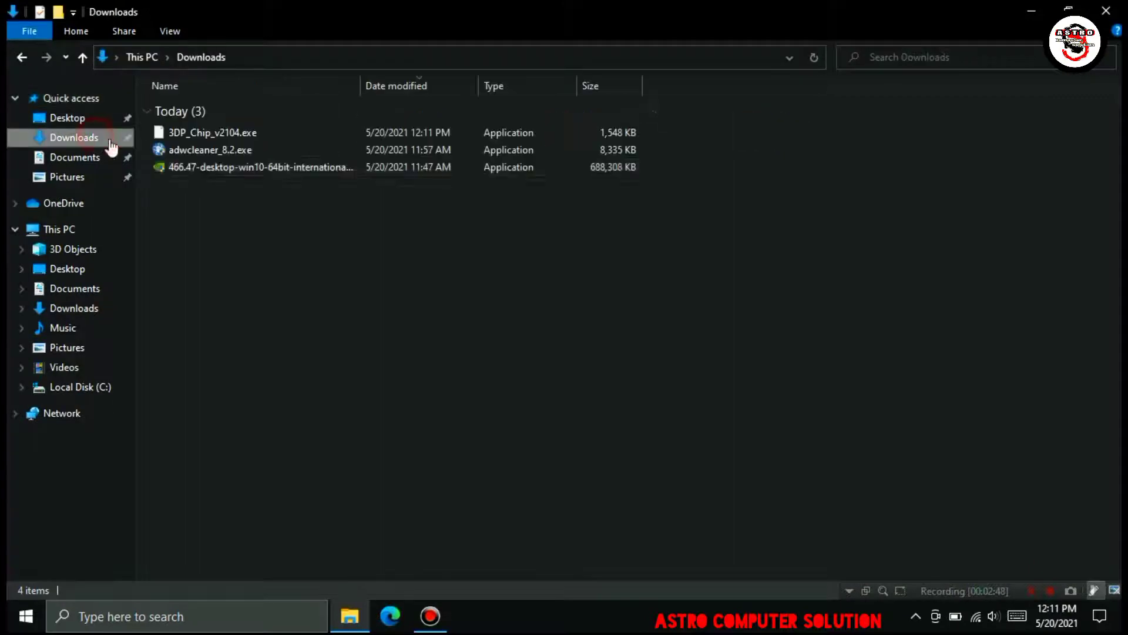
click(181, 135)
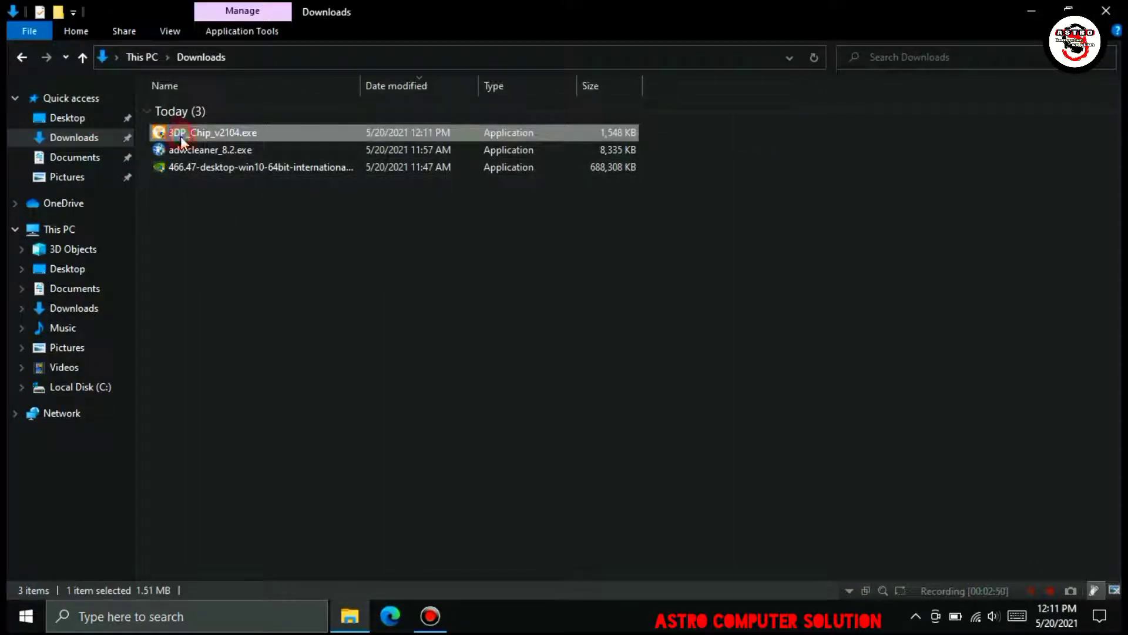
right_click(226, 130)
click(255, 160)
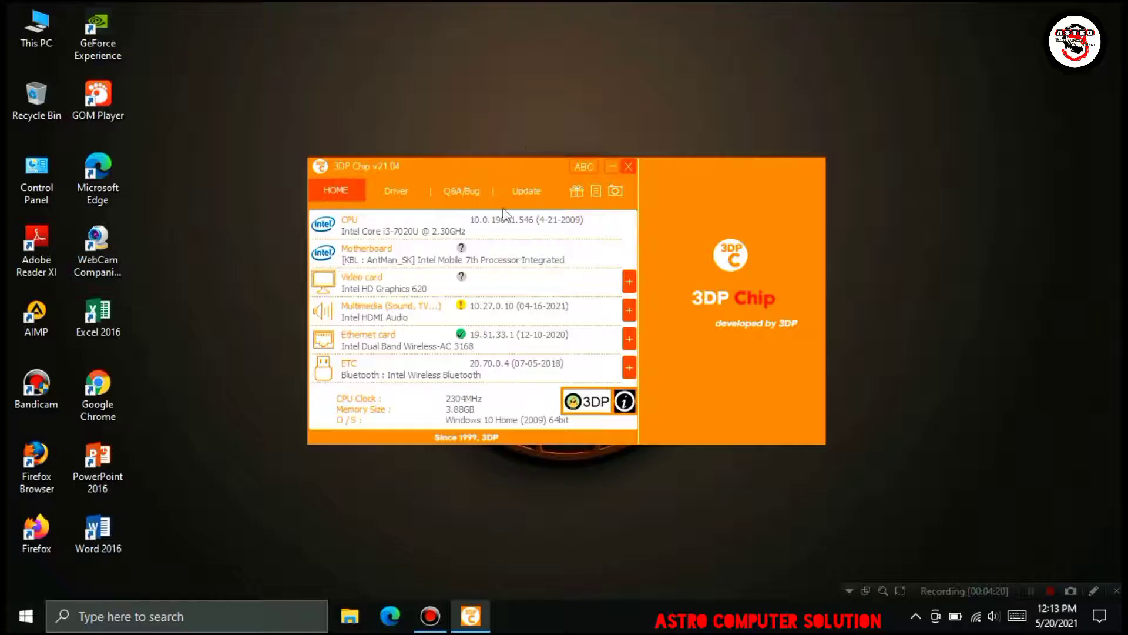
Open the Intel HD Graphics 620 driver page from 3DP Chip and download driver v30.0.100.9507
mouse_move(524, 164)
mouse_down()
mouse_move(552, 96)
mouse_move(527, 187)
mouse_move(538, 174)
mouse_up()
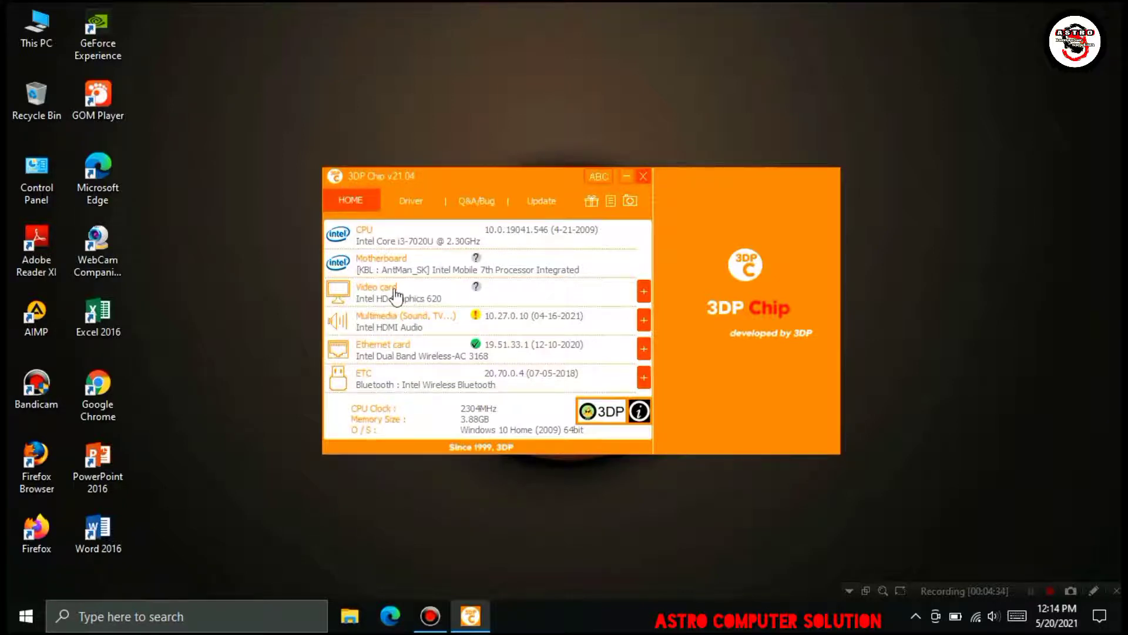
click(644, 292)
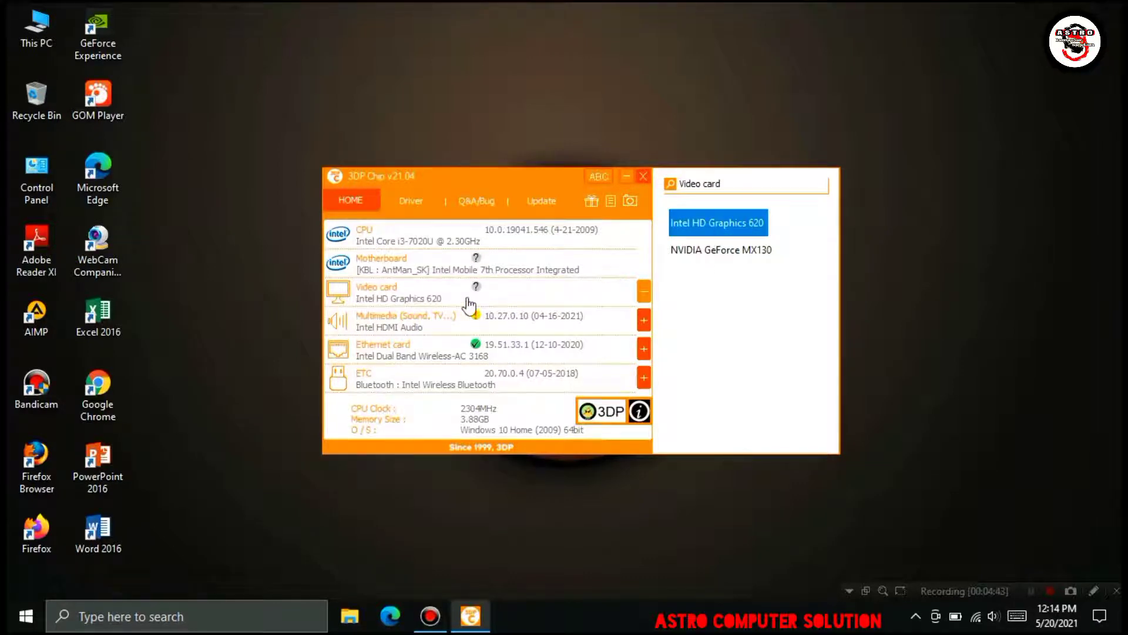
click(438, 296)
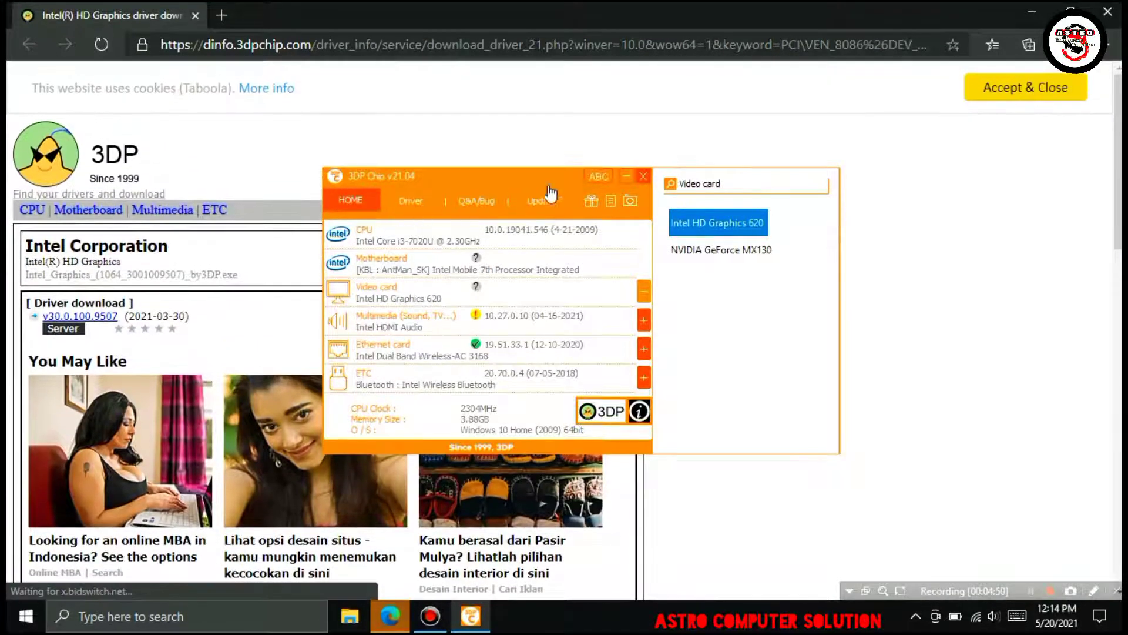
click(627, 175)
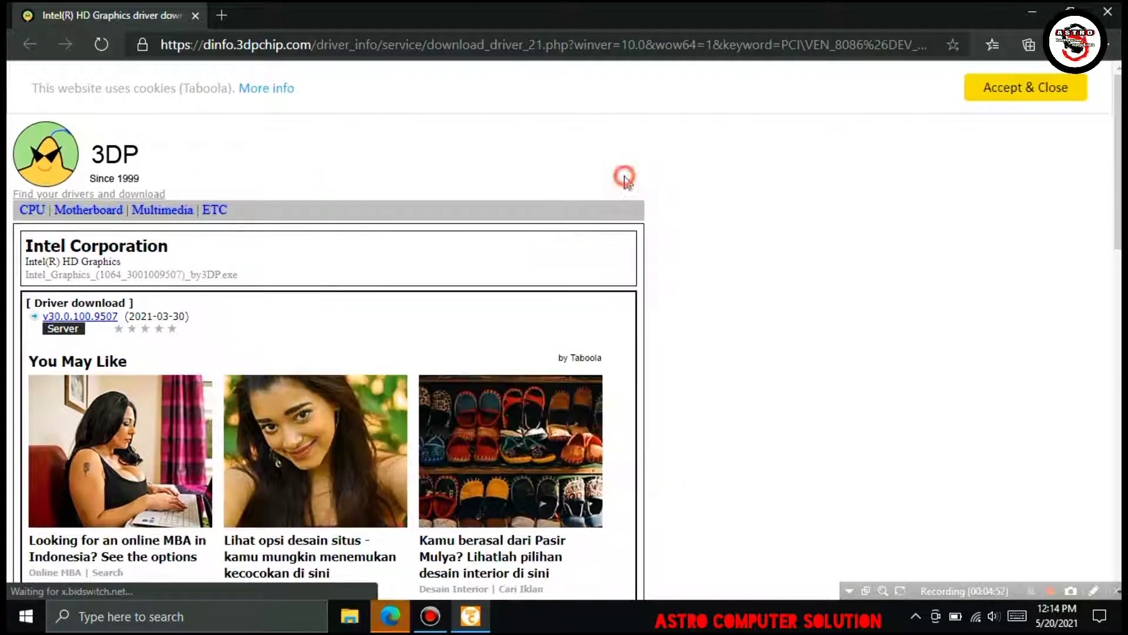
click(101, 311)
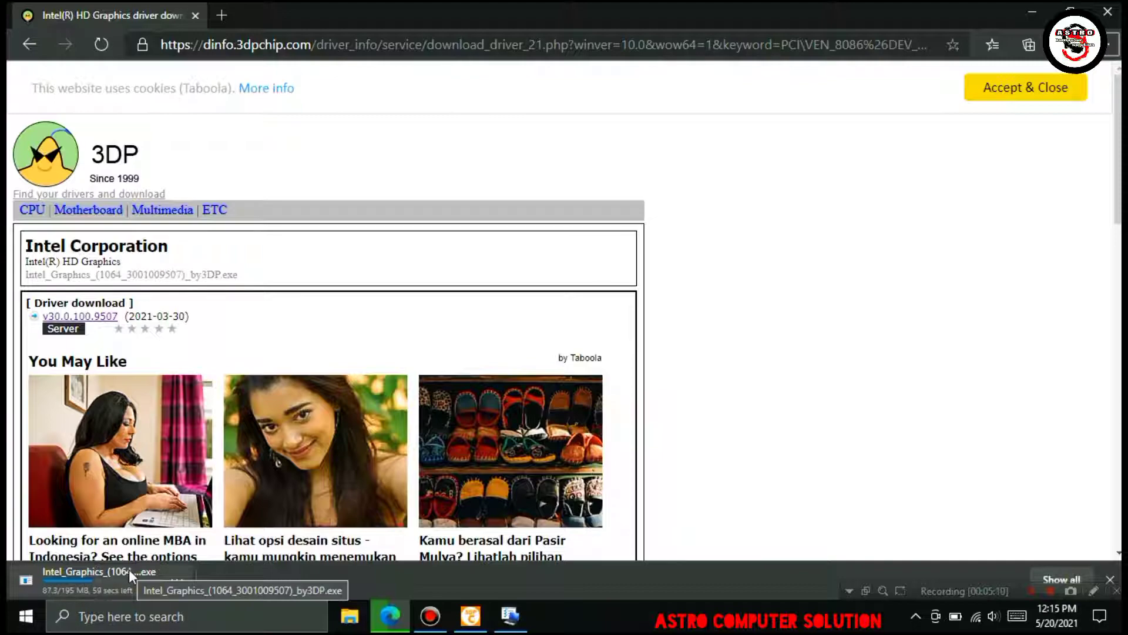
scroll(182, 535, down, 5)
scroll(187, 536, down, 10)
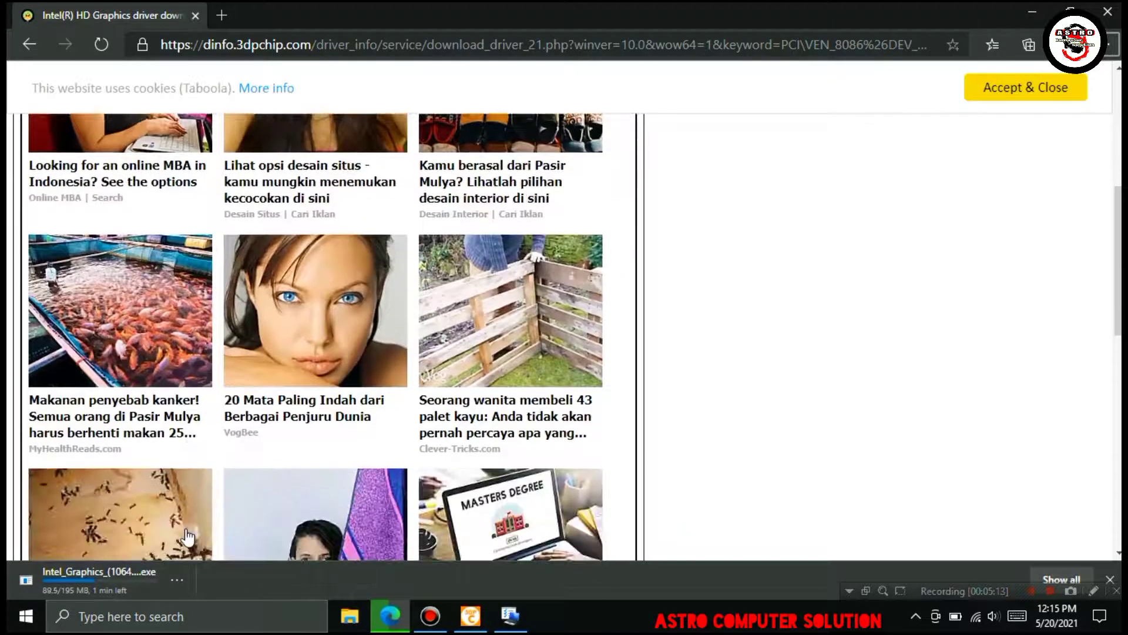
Close the browser with the finished Intel graphics driver download and refresh the desktop
scroll(188, 535, up, 9)
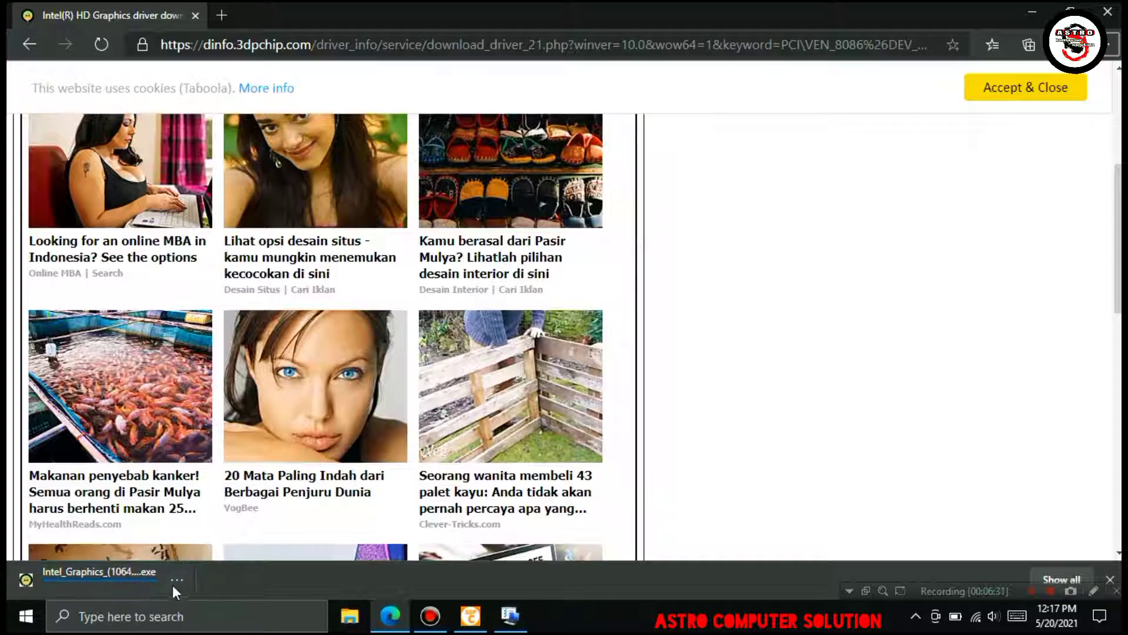
click(1113, 9)
right_click(593, 226)
click(638, 277)
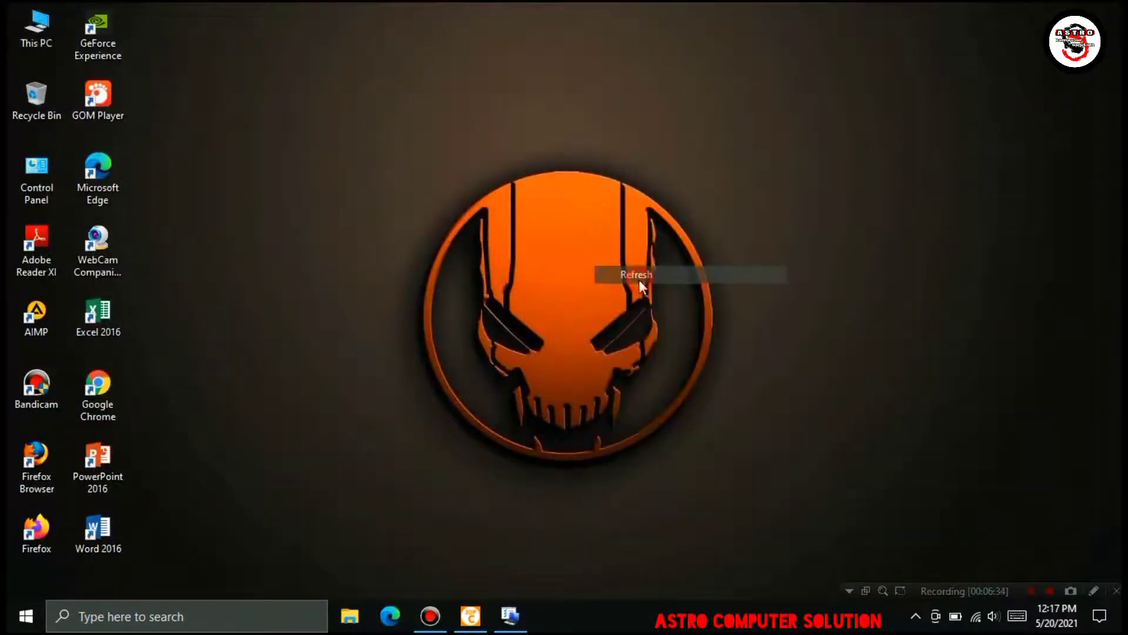
right_click(639, 280)
click(671, 327)
right_click(675, 326)
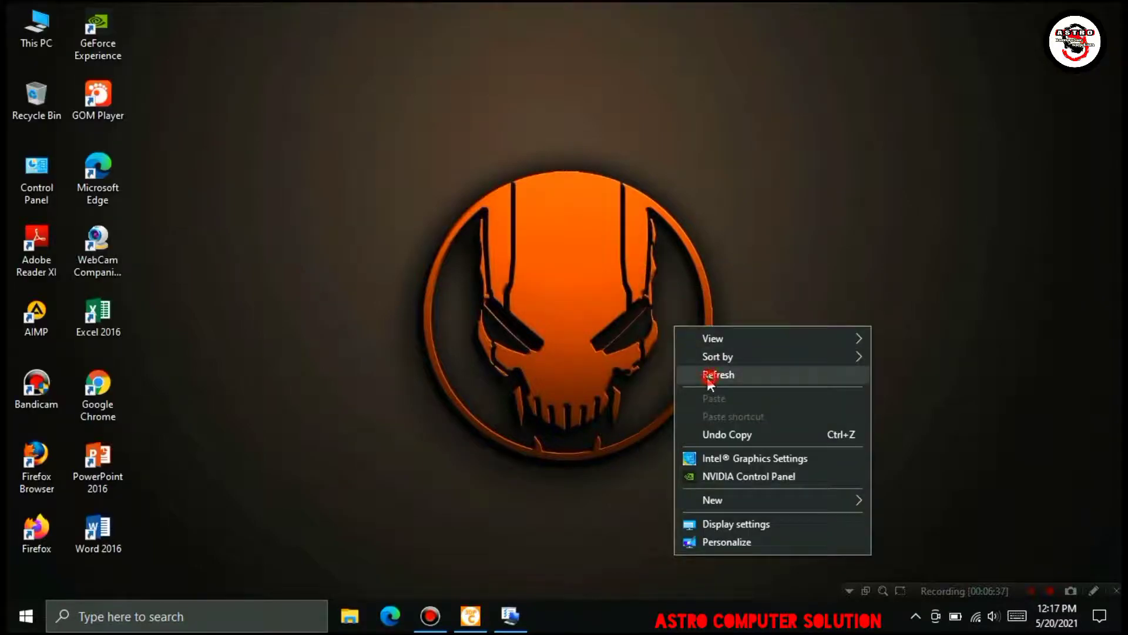
click(709, 379)
click(350, 615)
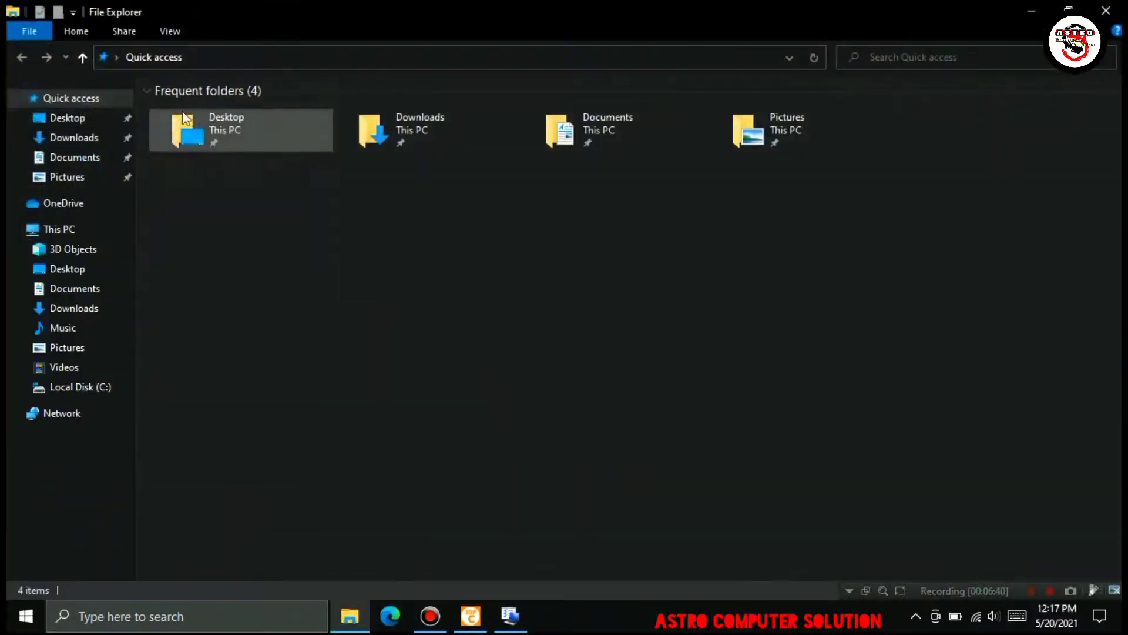
click(89, 137)
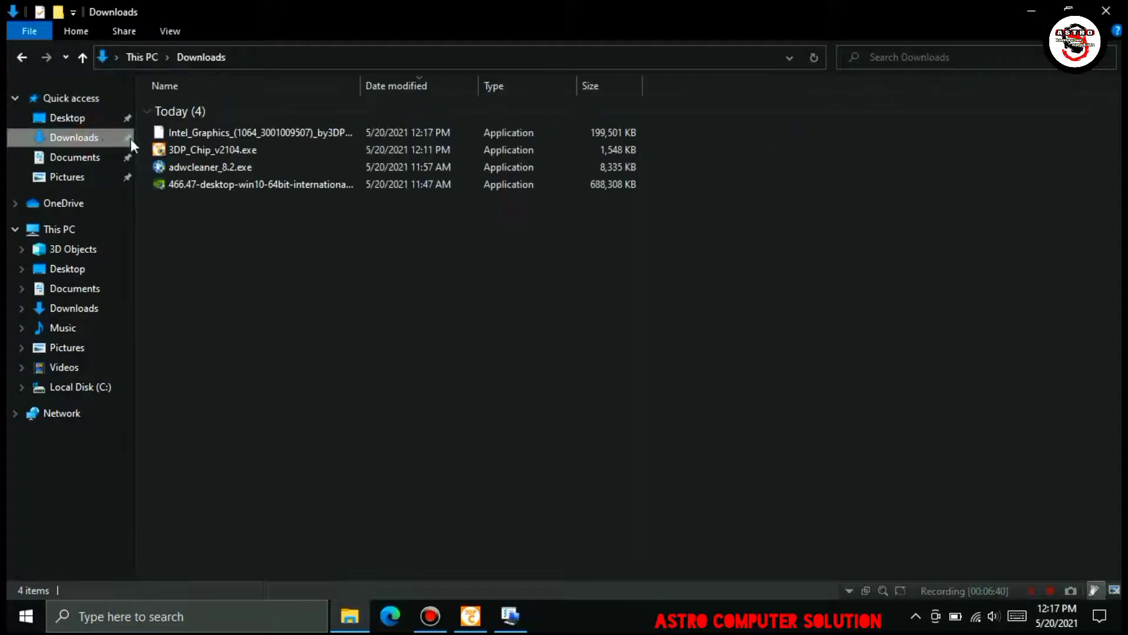
click(201, 137)
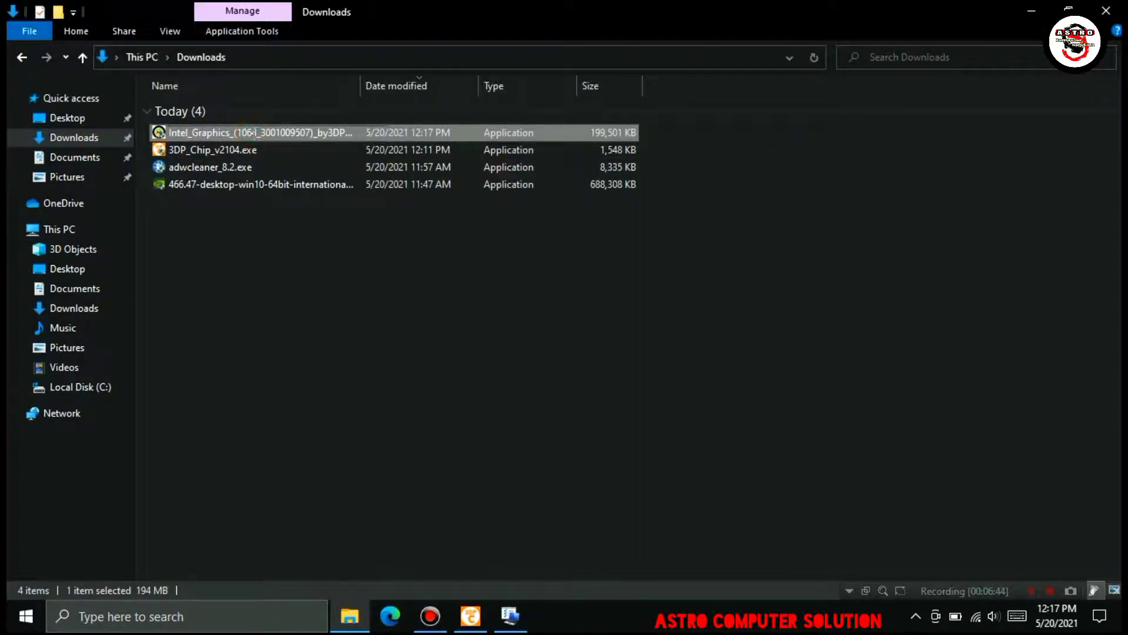
click(277, 139)
right_click(274, 135)
click(337, 154)
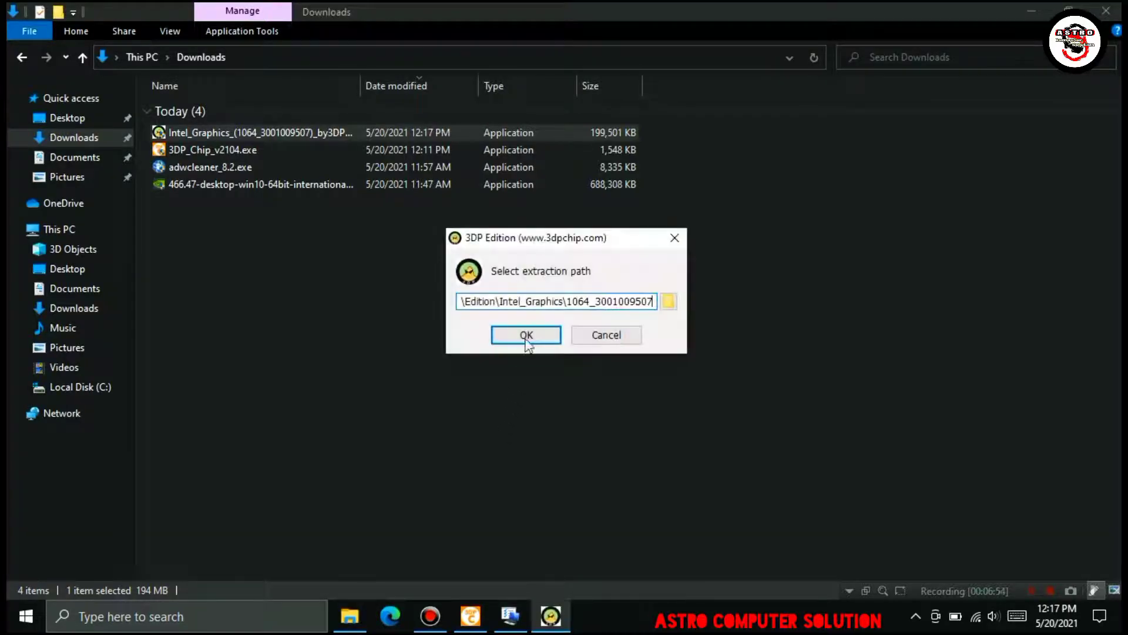
click(527, 332)
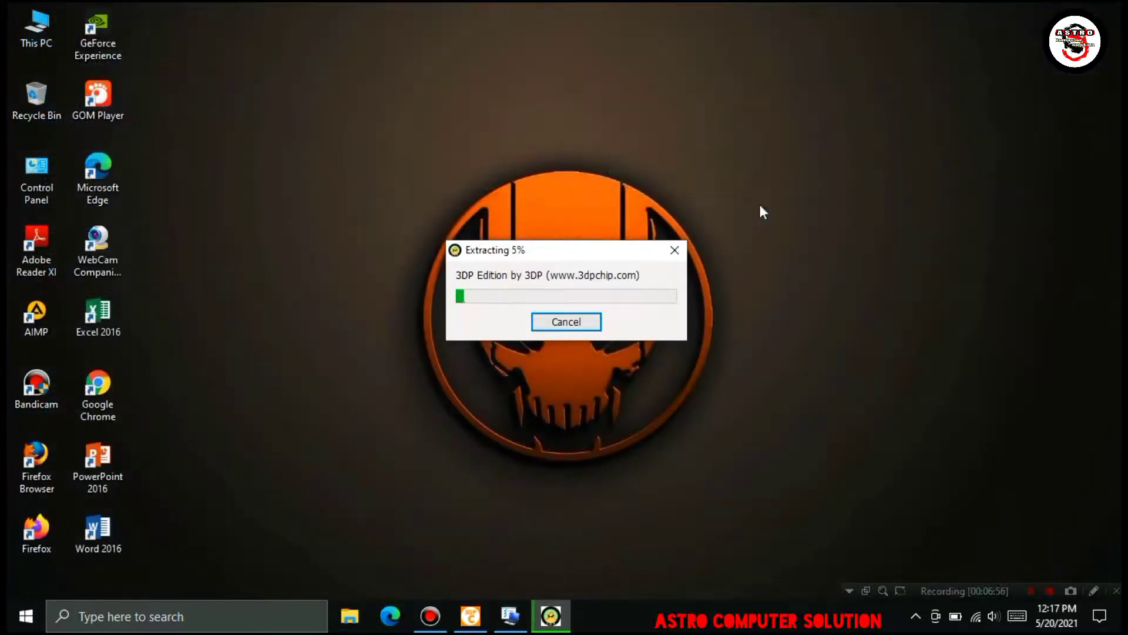
key(super+d)
drag(599, 259, 615, 176)
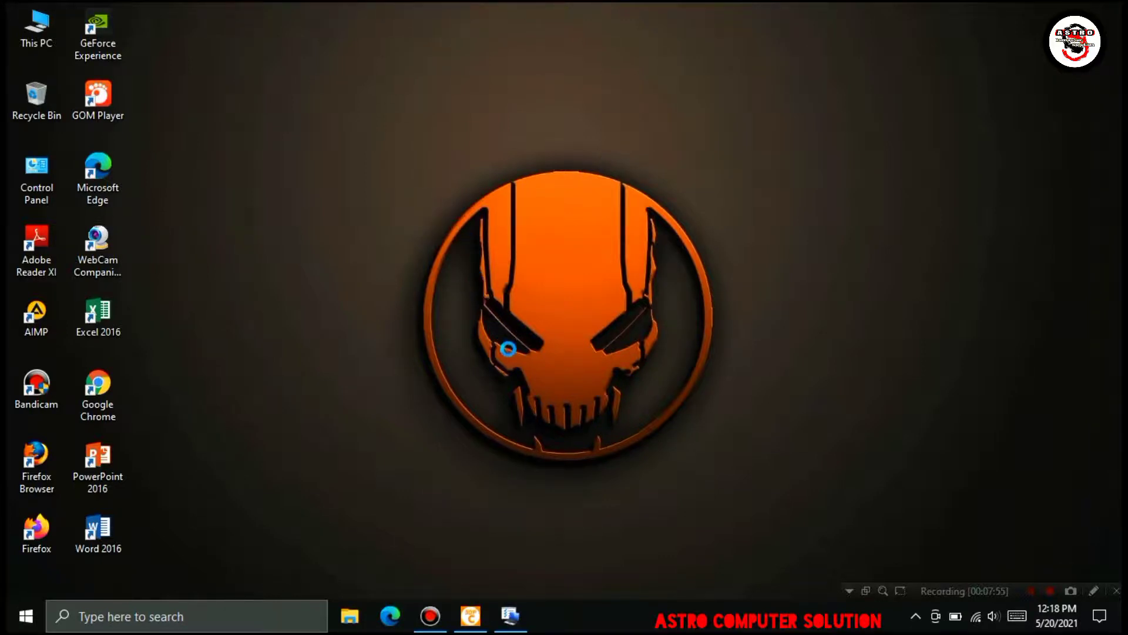
Close 3DP Chip and start installing the Intel graphics driver with the Device Driver Installation Wizard
right_click(541, 345)
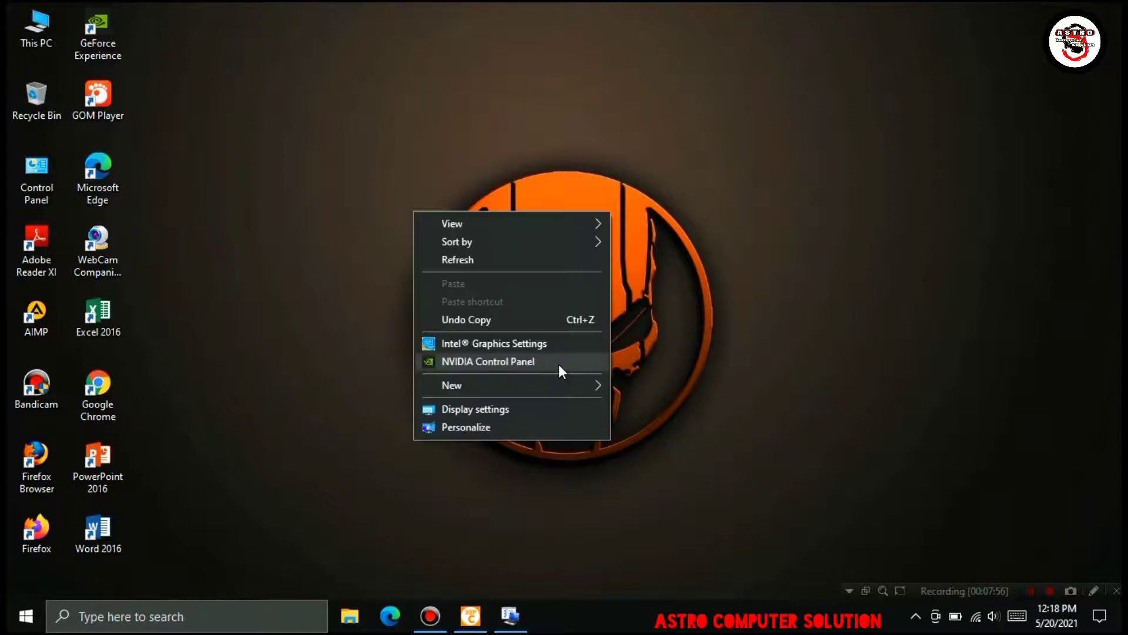
click(496, 261)
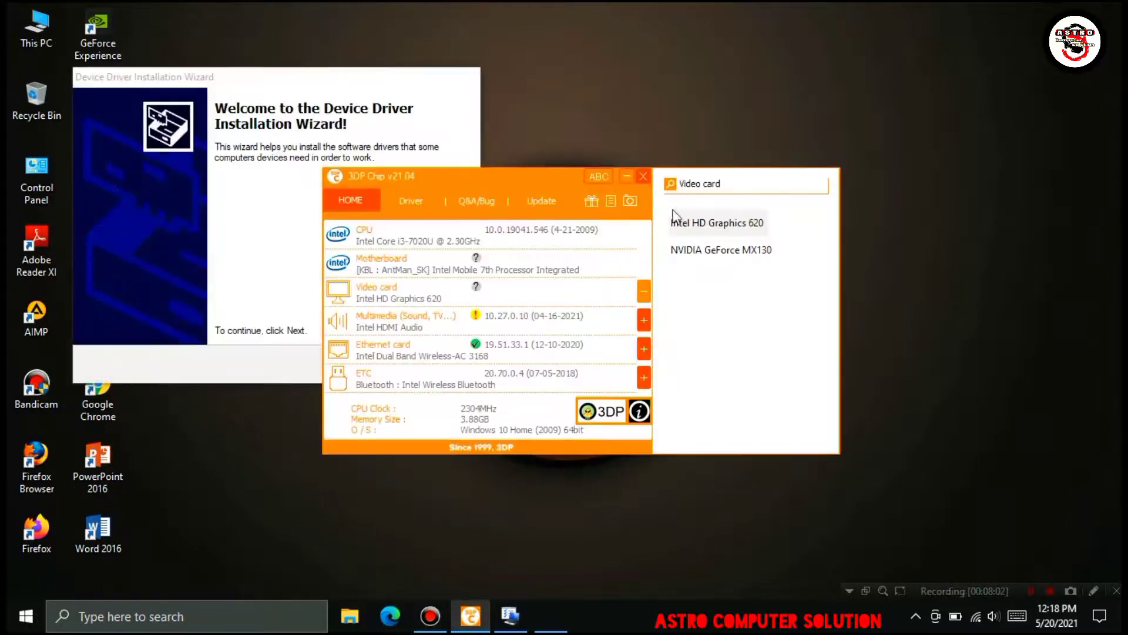
right_click(668, 192)
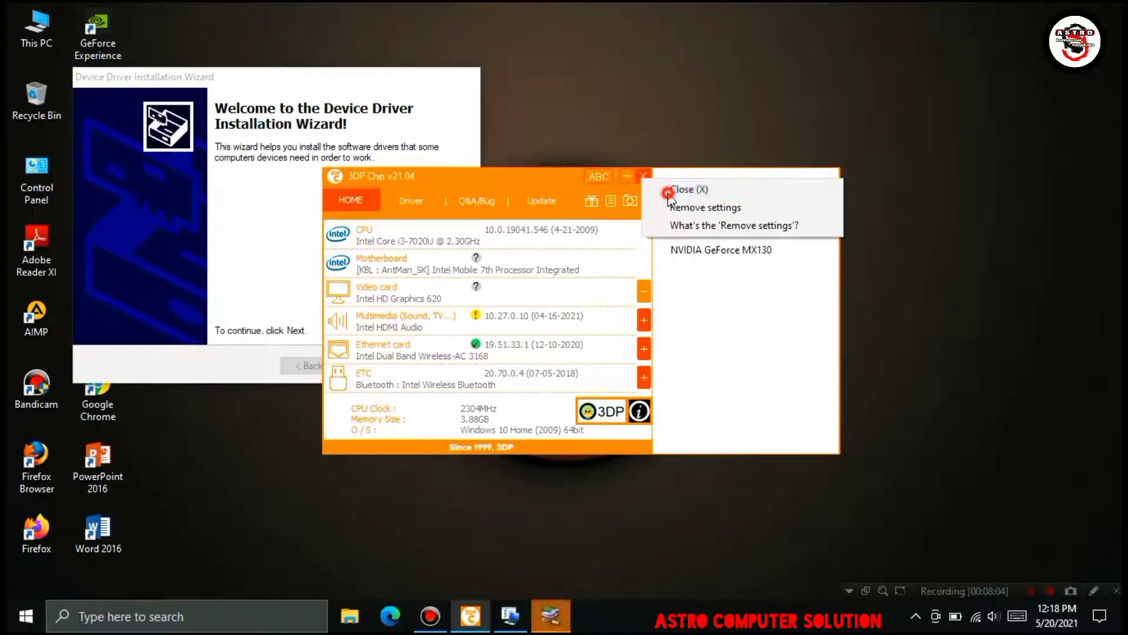
click(668, 193)
drag(327, 82, 560, 118)
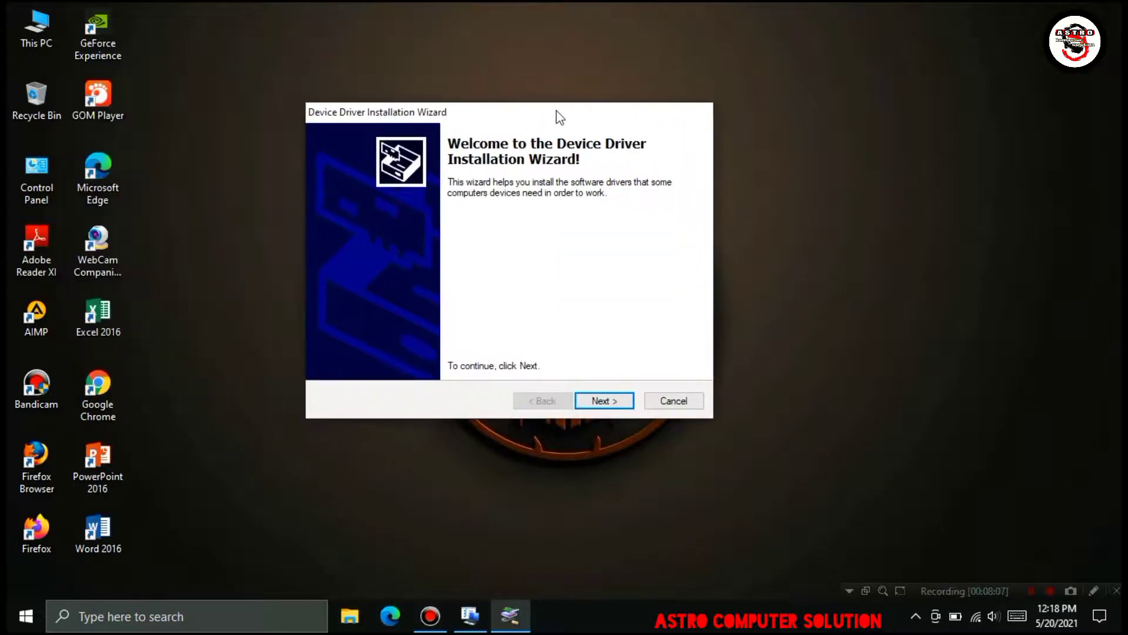
click(614, 400)
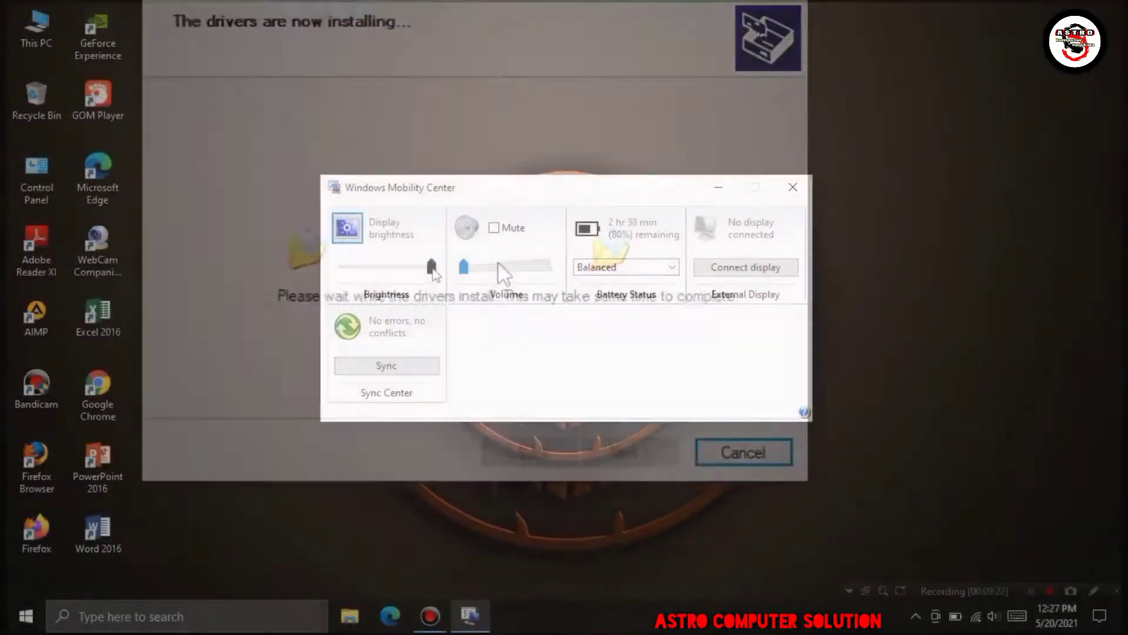
Lower the display brightness to minimum in Windows Mobility Center, close it and refresh the desktop
drag(435, 282, 341, 284)
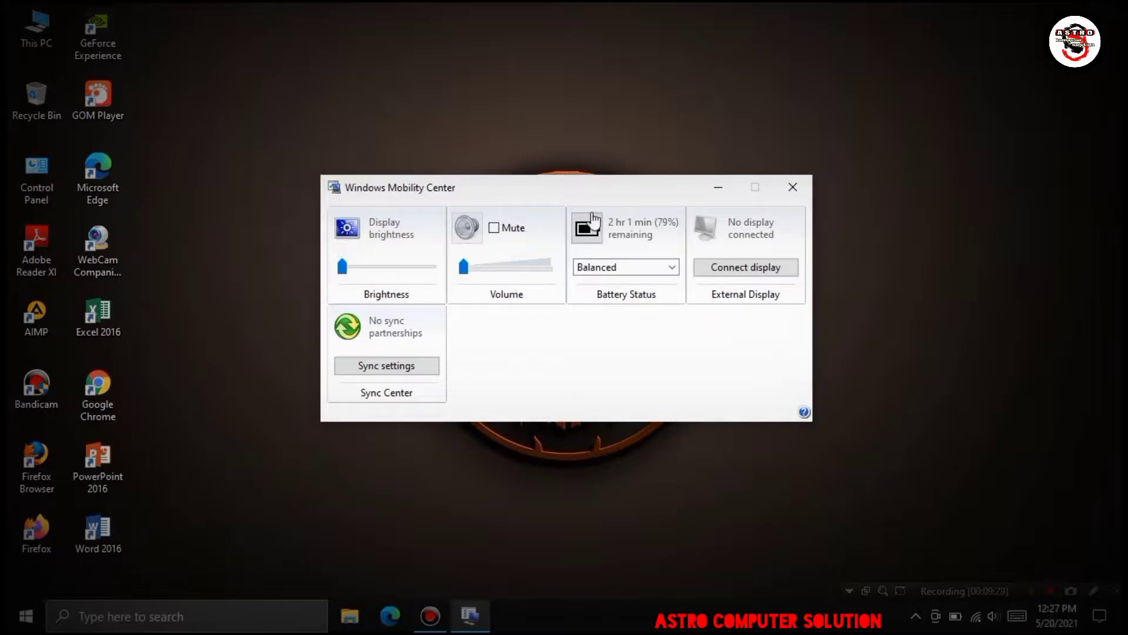
click(793, 188)
right_click(689, 265)
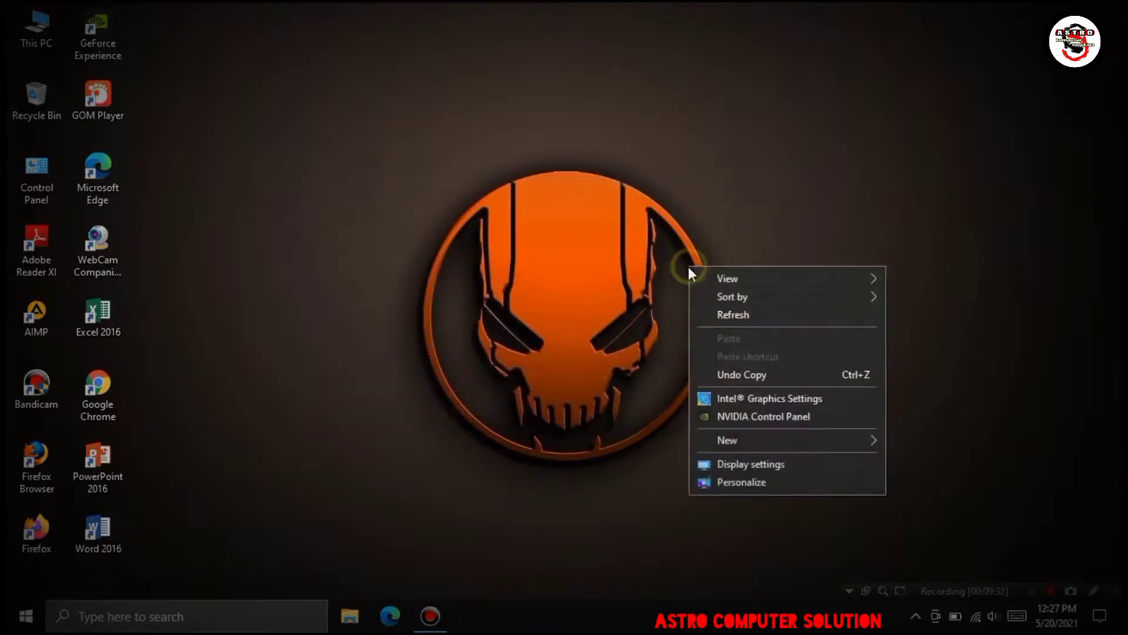
click(703, 312)
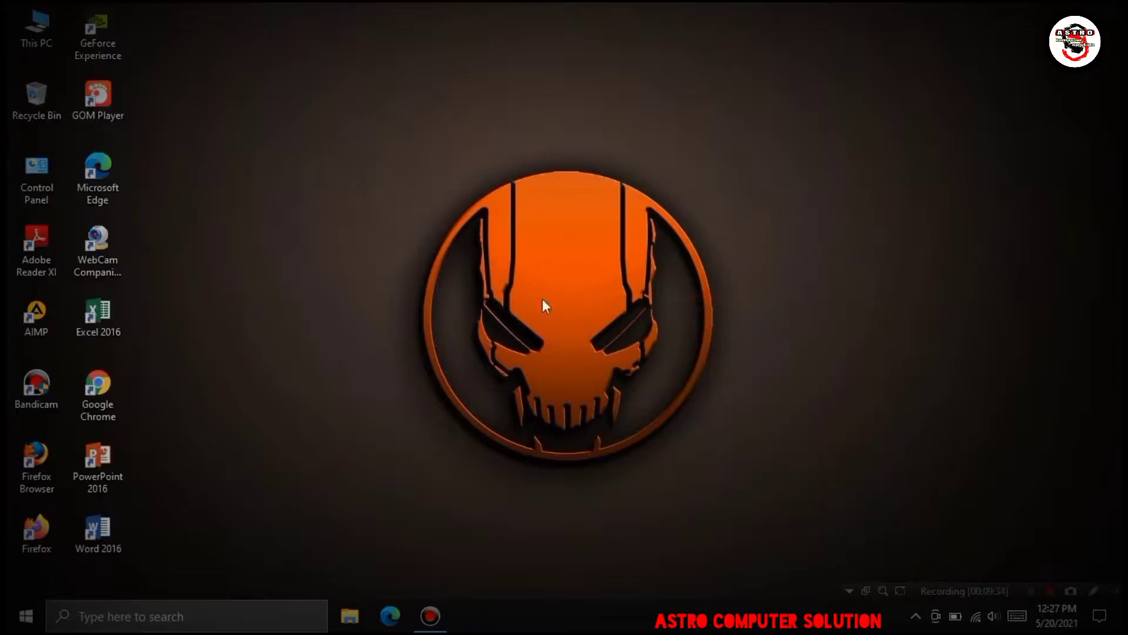
right_click(526, 196)
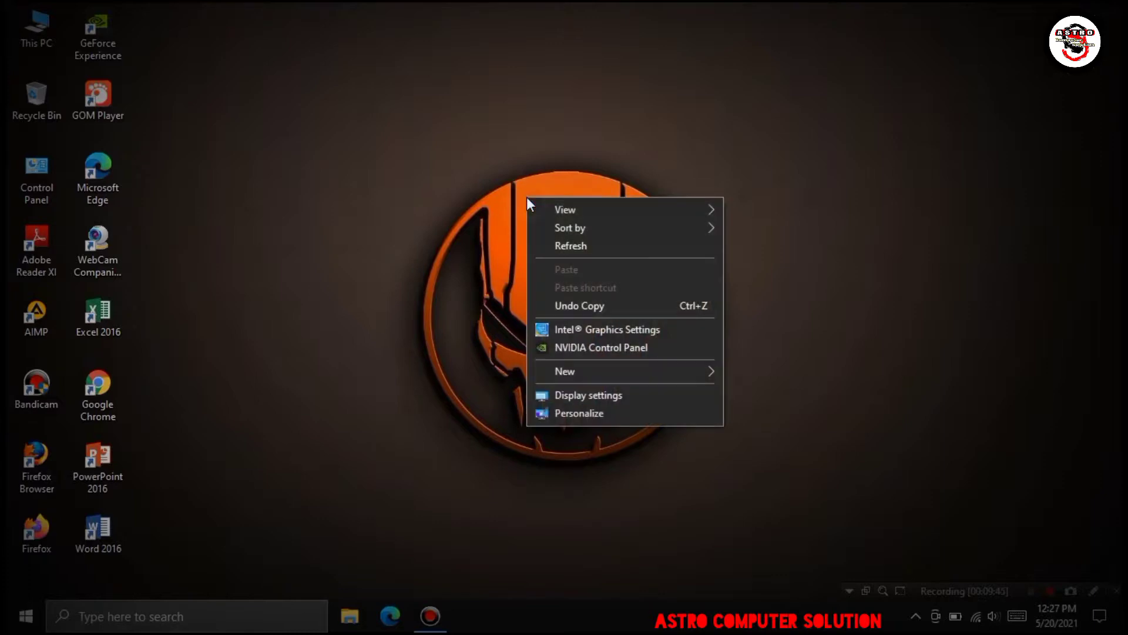